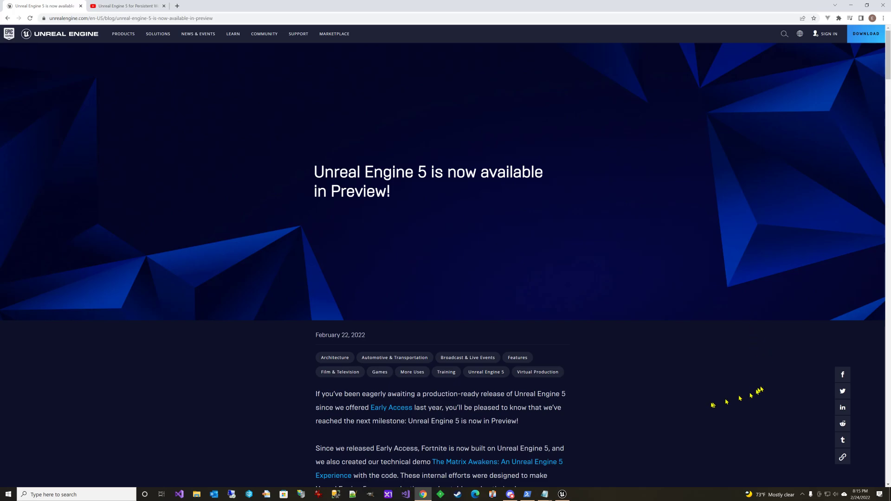
- Read the World Partition improvements in the Unreal Engine 5 Preview announcement and glance at the related YouTube video
scroll(536, 367, down, 20)
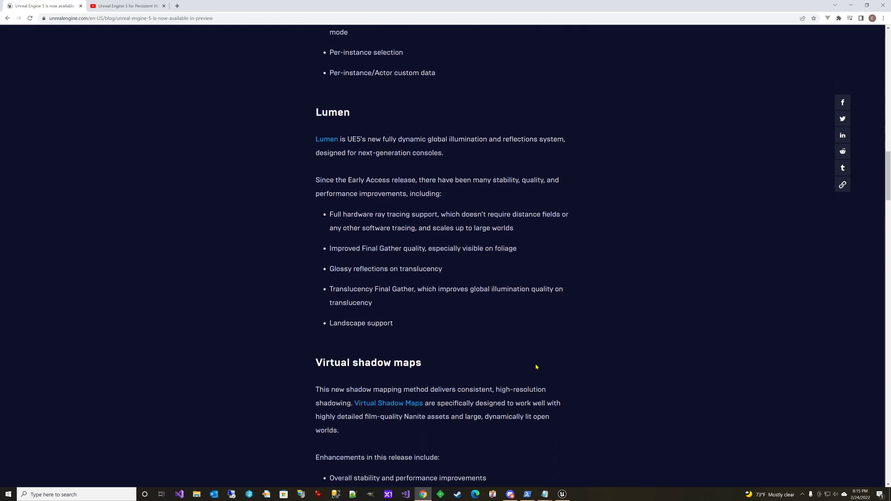
scroll(508, 365, down, 3)
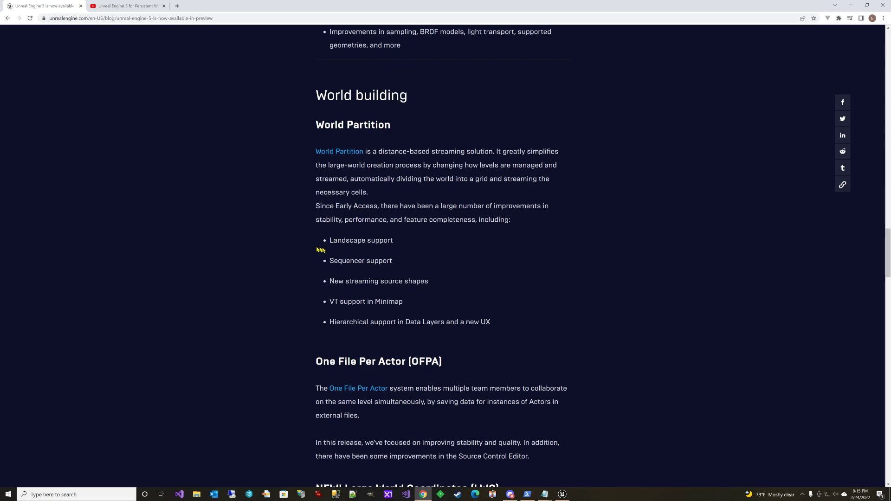
drag(339, 240, 404, 249)
click(411, 251)
click(131, 5)
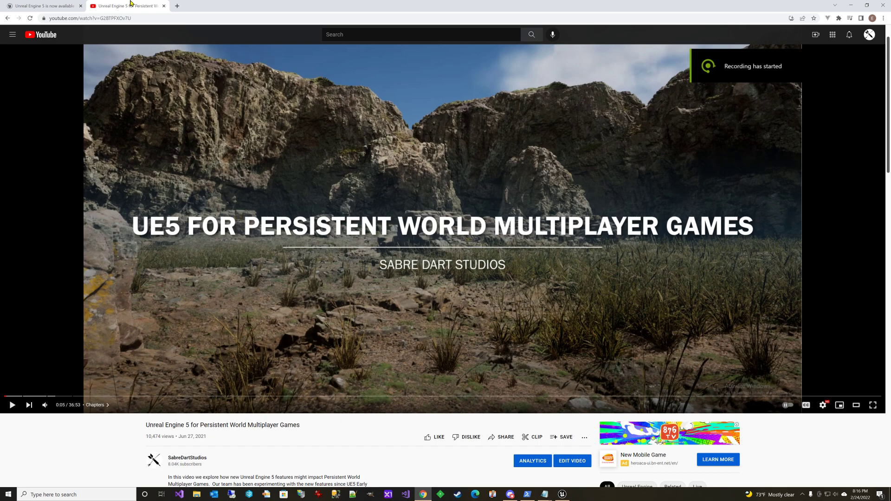
click(46, 2)
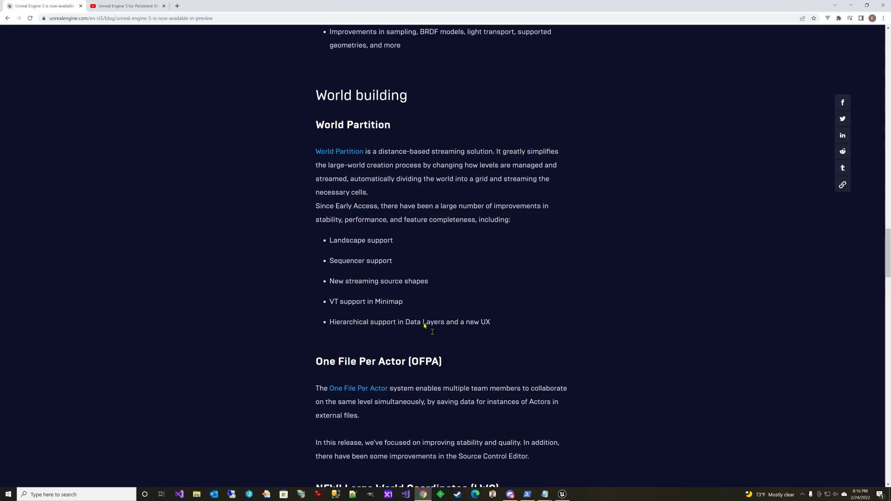
- Switch to the Unreal Editor and select ThirdPersonMap from the ThirdPerson/Maps folder for World Partition level conversion
click(566, 497)
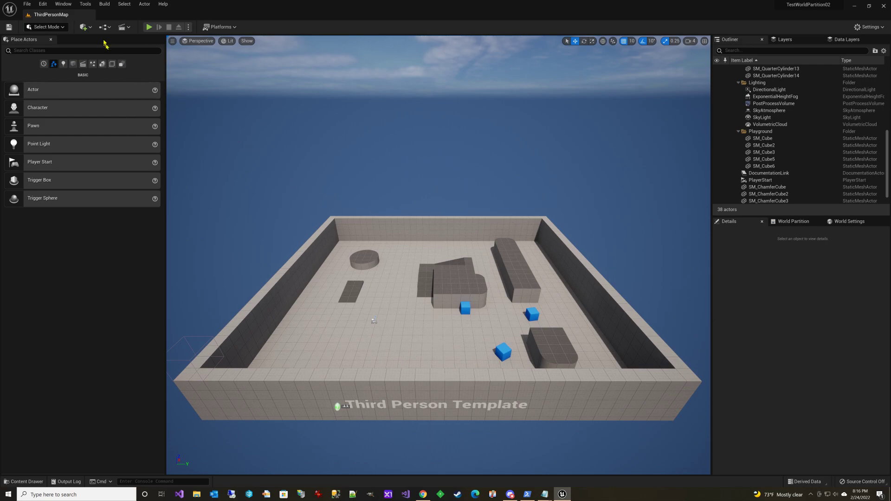
click(87, 5)
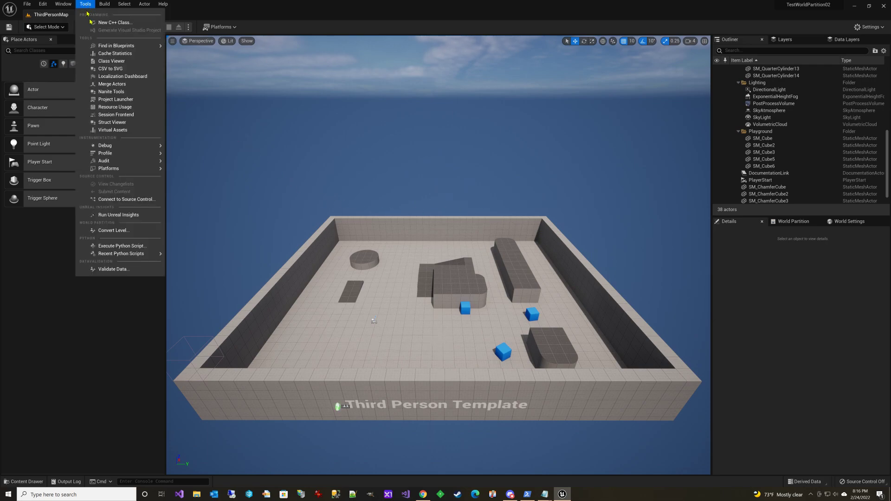
click(139, 230)
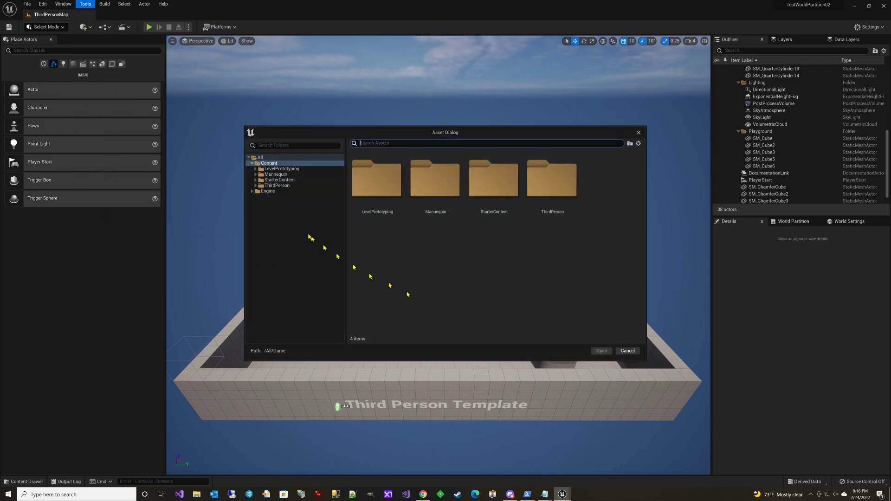
click(255, 185)
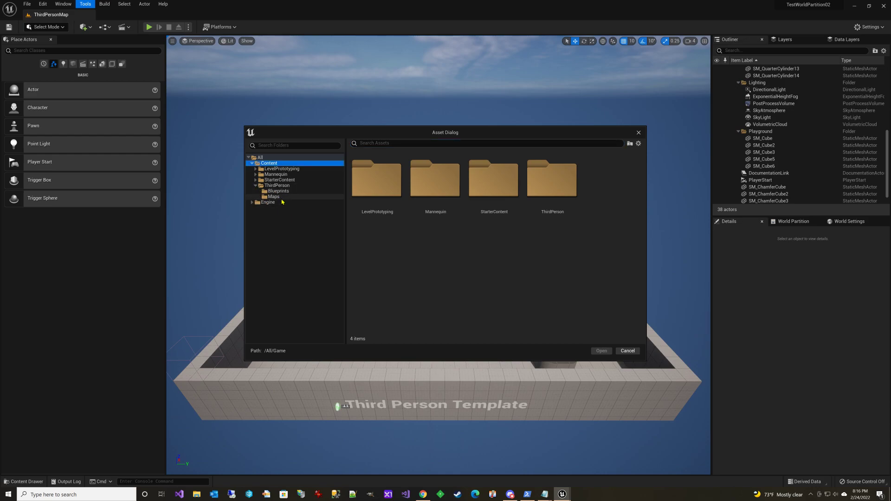
click(279, 197)
click(385, 223)
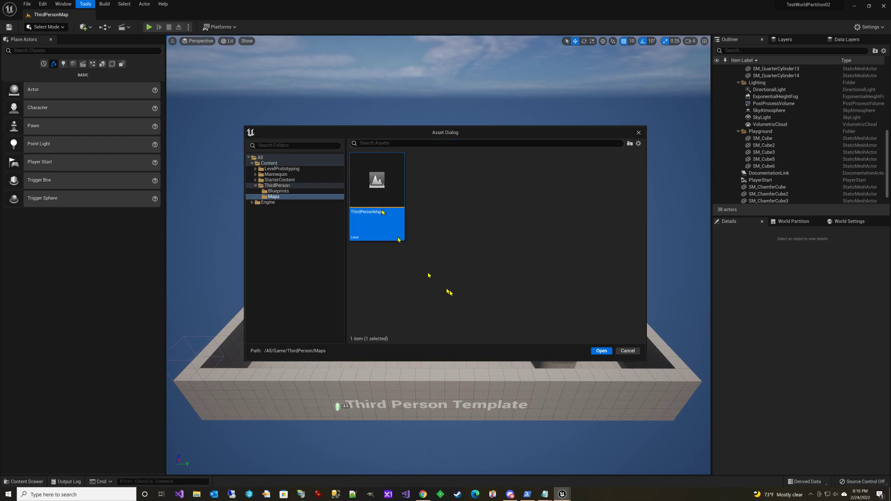
click(601, 351)
- Reveal the advanced conversion settings and run the World Partition conversion with its default options
click(345, 214)
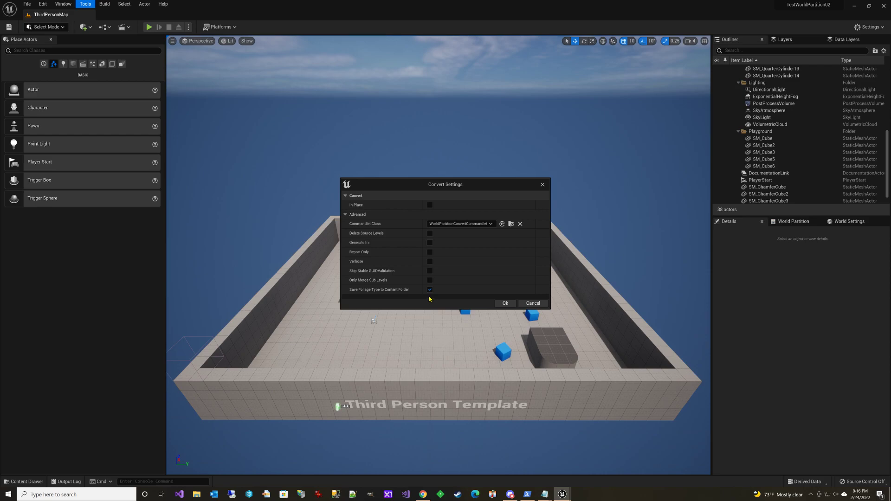
click(507, 303)
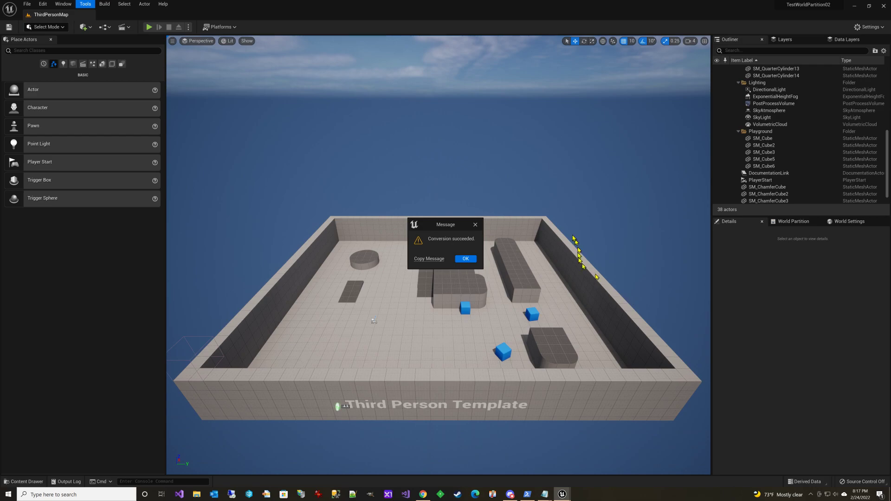
click(465, 258)
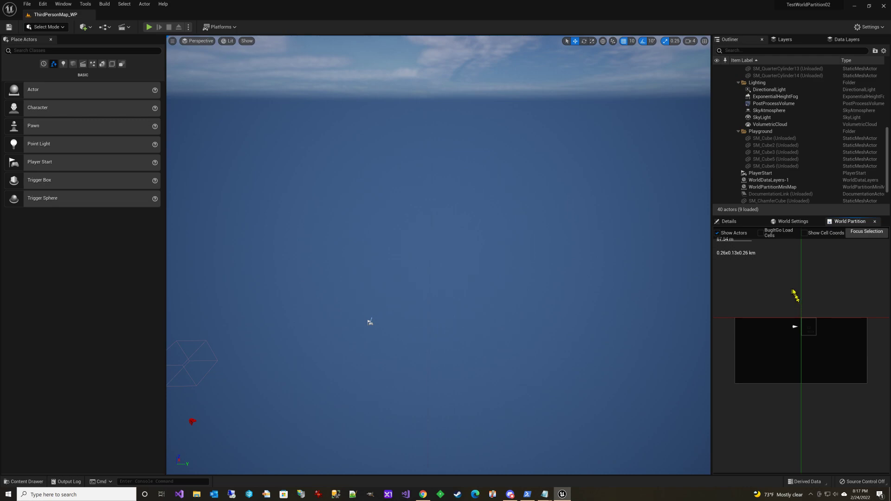
scroll(804, 293, down, 2)
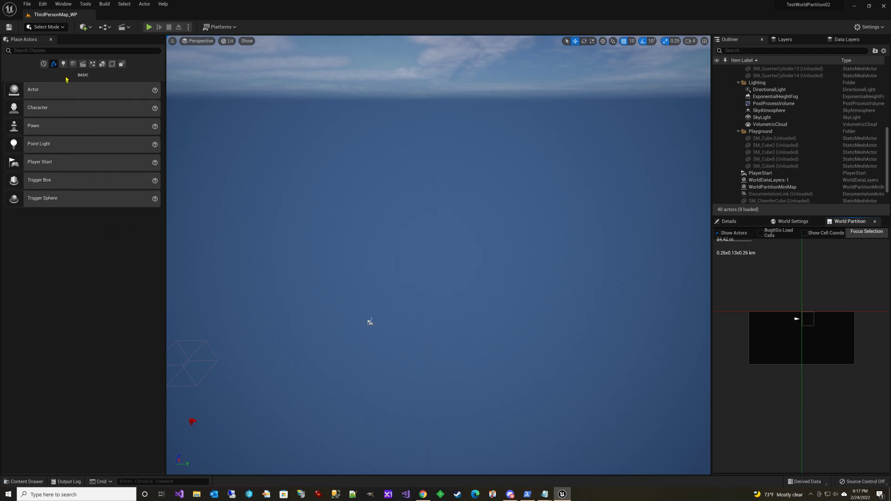
- Set up a new landscape with its Z location at 0 and 2×2 sections per component
click(67, 30)
click(52, 46)
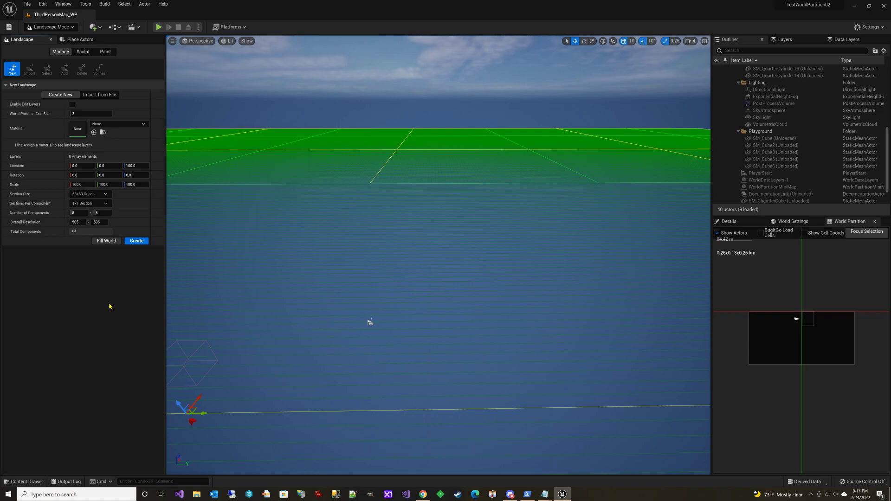
click(139, 166)
text(0)
key(Return)
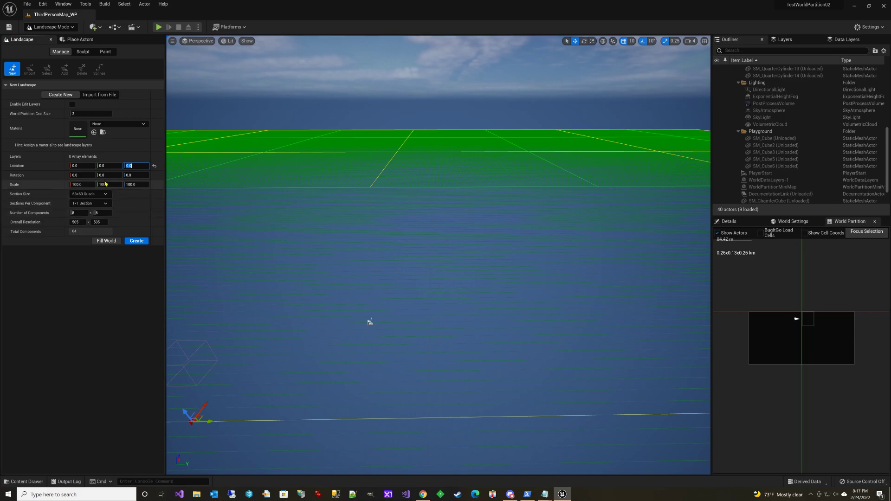
click(110, 204)
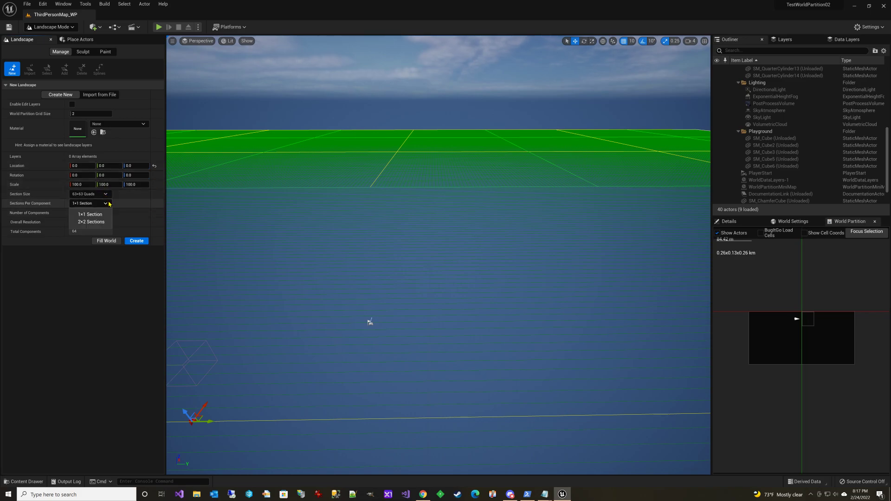
click(95, 224)
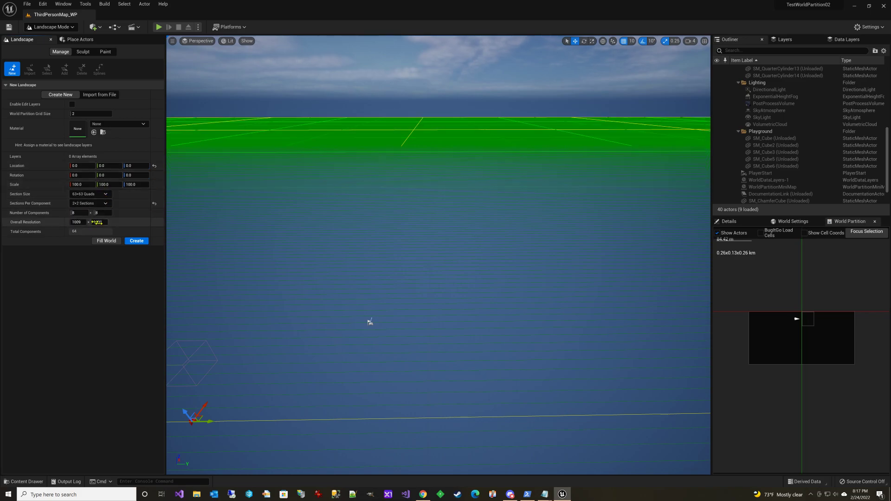
key(s)
mouse_move(469, 180)
right_down()
mouse_move(447, 223)
mouse_move(441, 199)
mouse_move(471, 177)
right_up()
key(a)
click(139, 241)
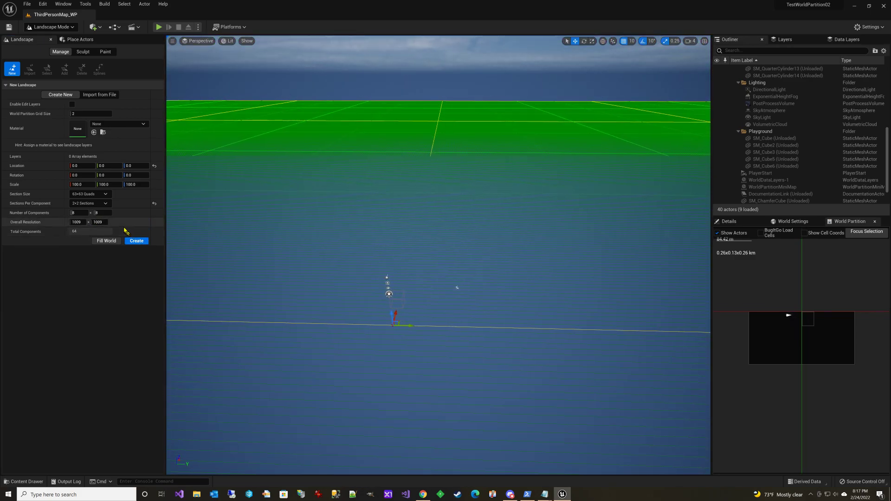
- Assign the M_Ground_Grass material to the new landscape and create it
click(132, 125)
text(grass)
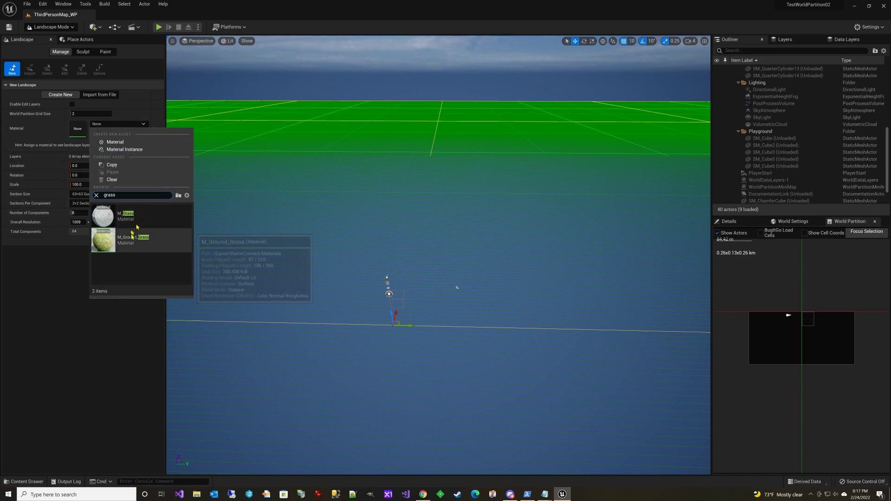
click(132, 243)
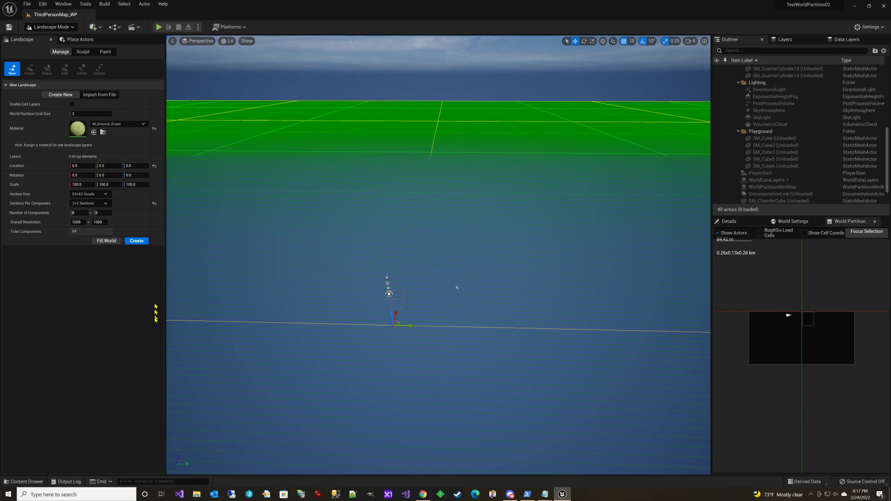
click(141, 242)
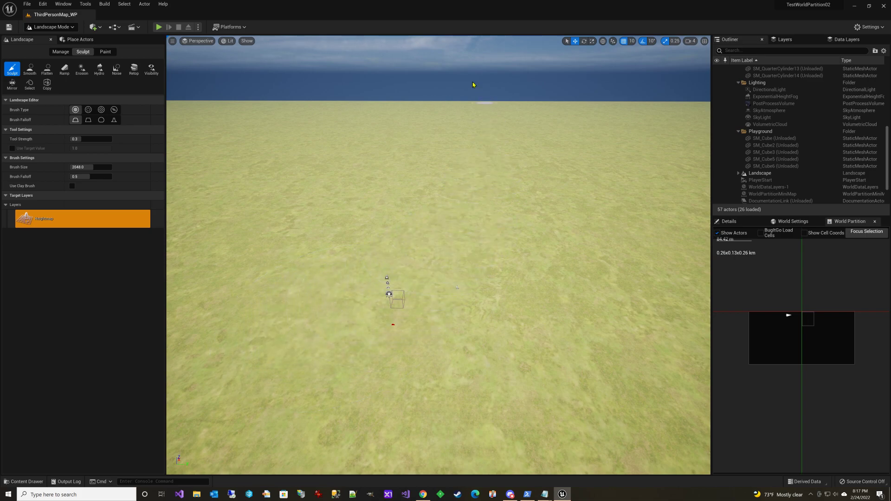
mouse_move(527, 89)
right_down()
mouse_move(528, 116)
mouse_move(524, 76)
right_up()
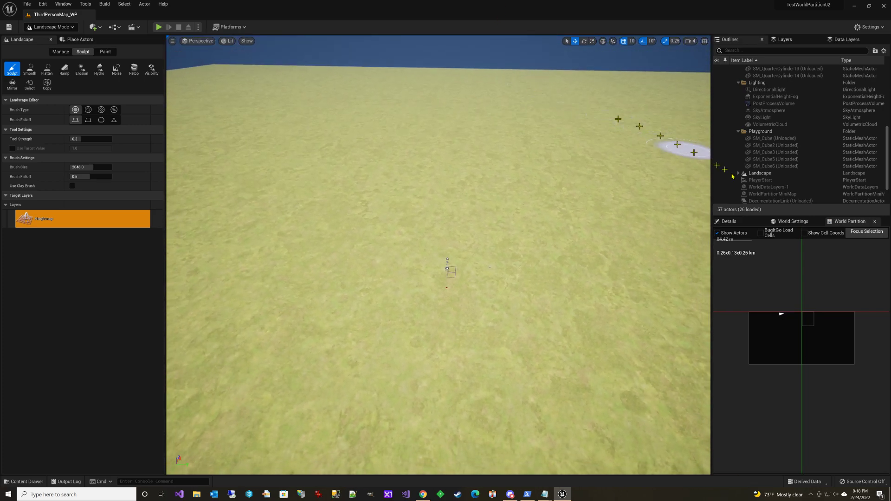
- Bring up the World Settings and look through them, checking which window options provide World Settings and World Partition
click(795, 221)
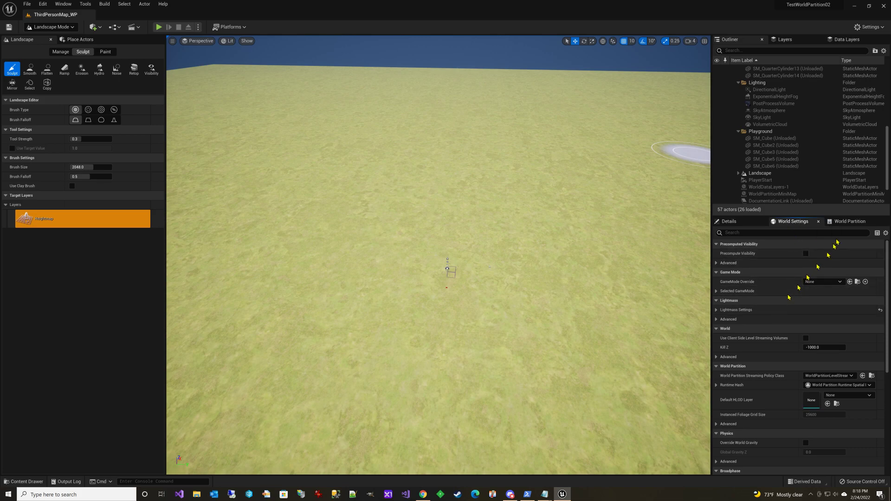
click(848, 222)
click(794, 221)
click(64, 4)
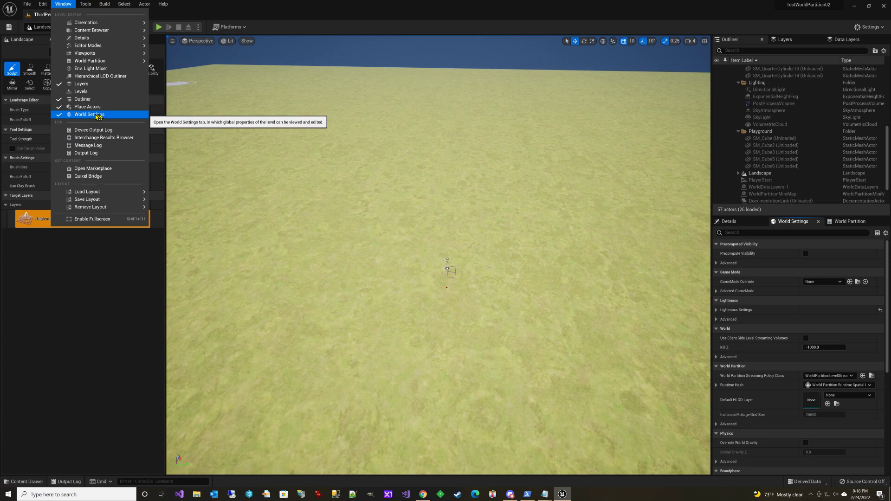
mouse_move(104, 63)
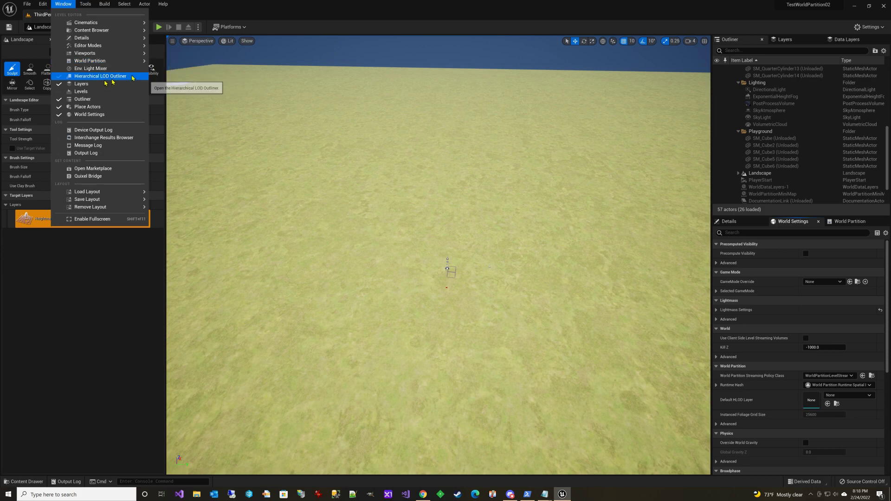
click(712, 5)
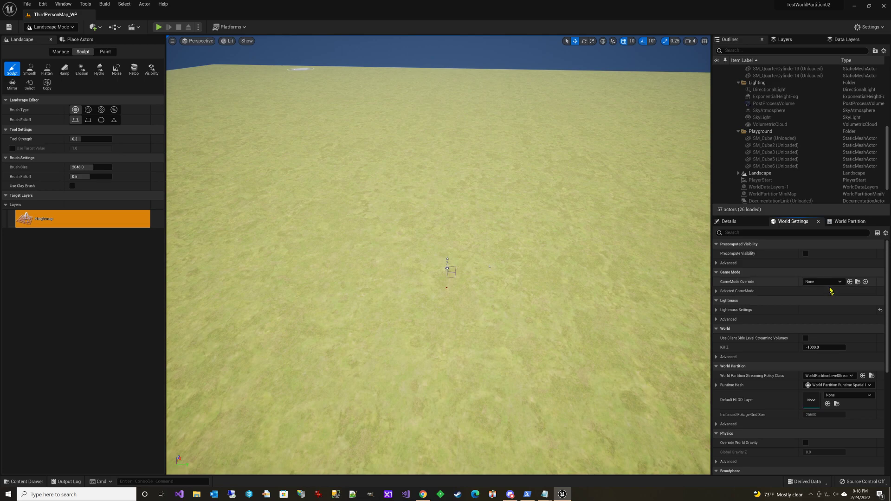
scroll(826, 281, down, 5)
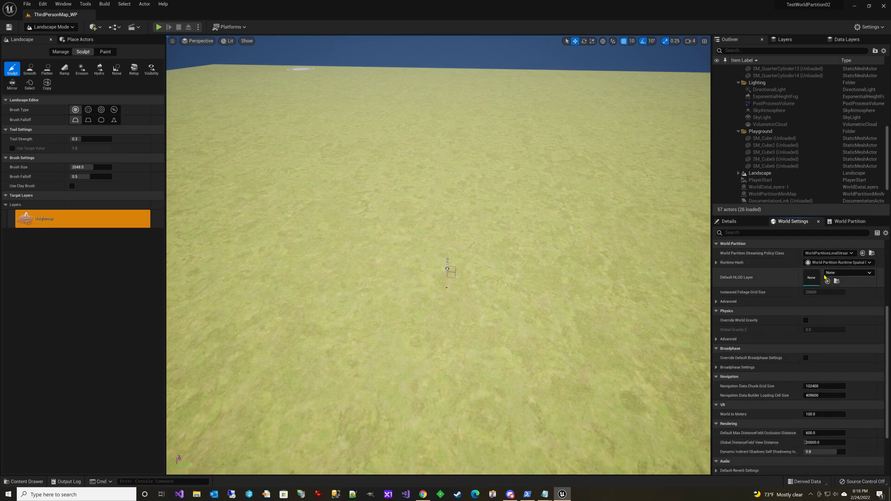
scroll(825, 277, up, 5)
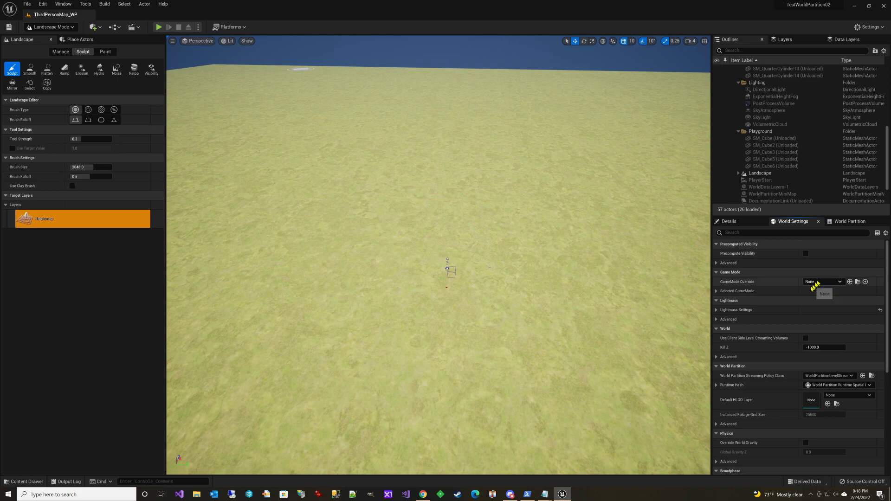
- Expand the World Partition Runtime Hash down to its first grid and examine the cell size and loading range
click(716, 385)
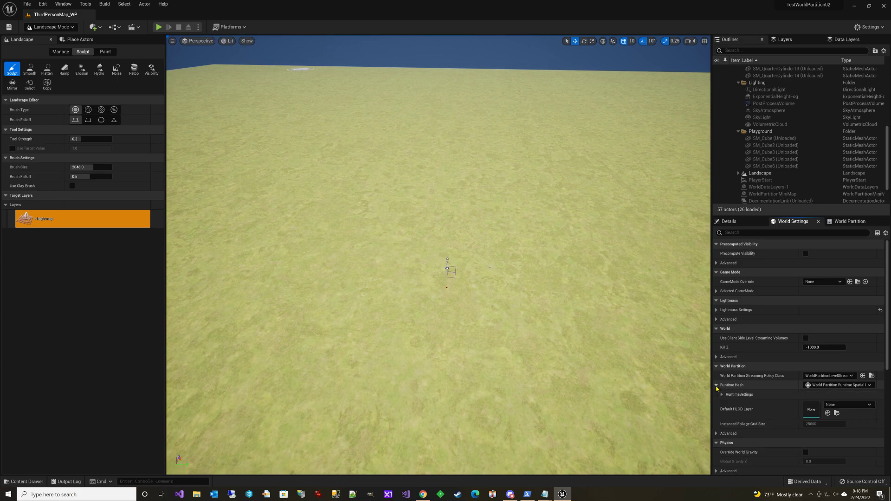
click(722, 395)
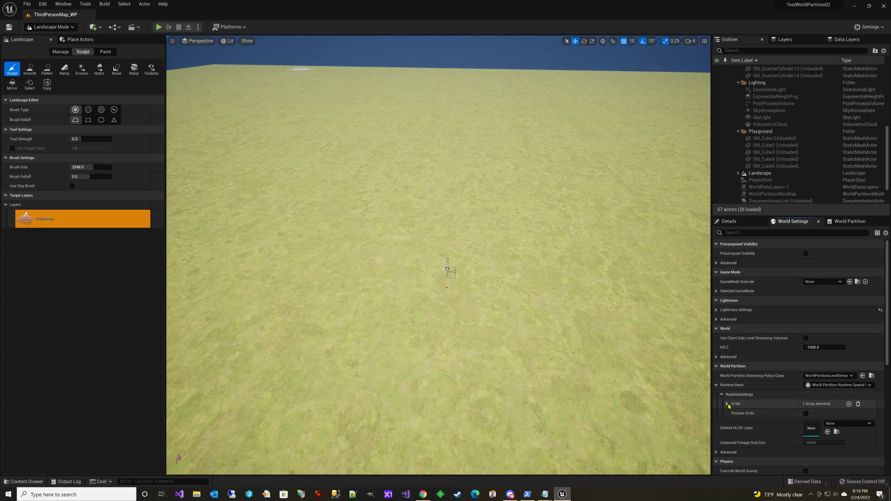
click(727, 404)
click(733, 413)
scroll(791, 411, down, 1)
scroll(791, 411, down, 3)
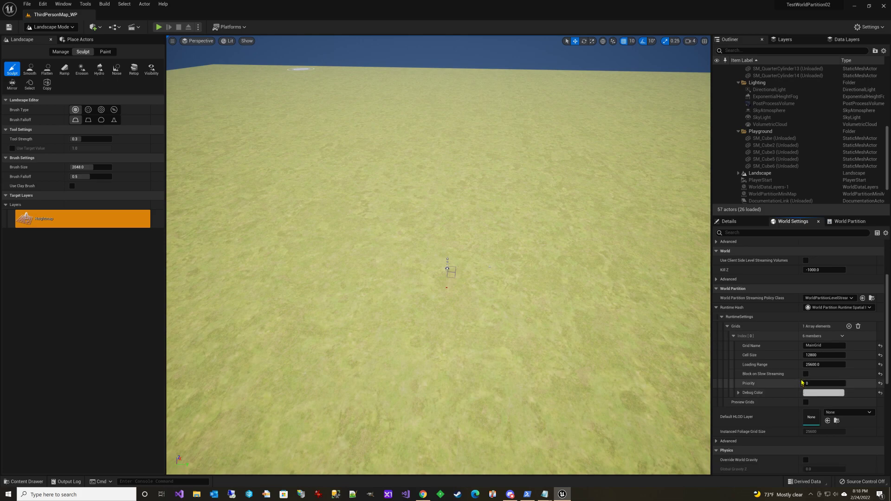
scroll(802, 382, down, 1)
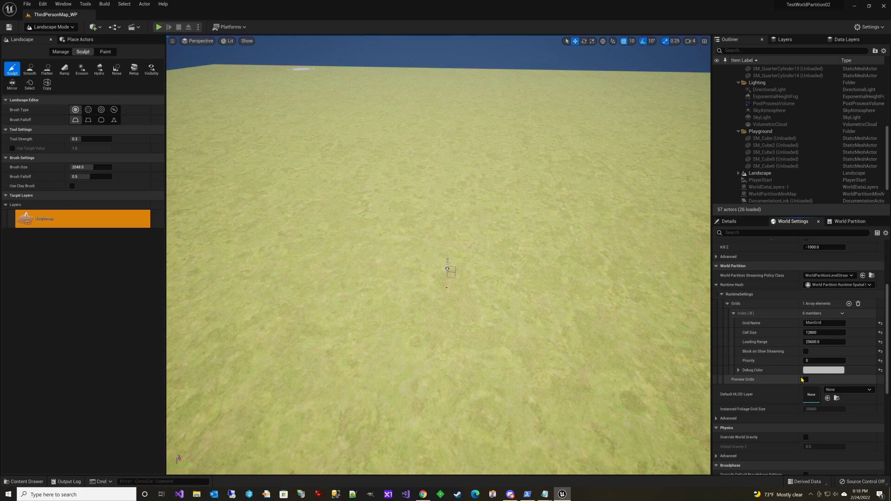
- Set the sculpt tool strength to about 0.85, the brush size to about 5200 and the viewport camera speed to 8
mouse_move(478, 200)
right_down()
mouse_move(478, 242)
mouse_move(478, 186)
mouse_move(489, 195)
right_up()
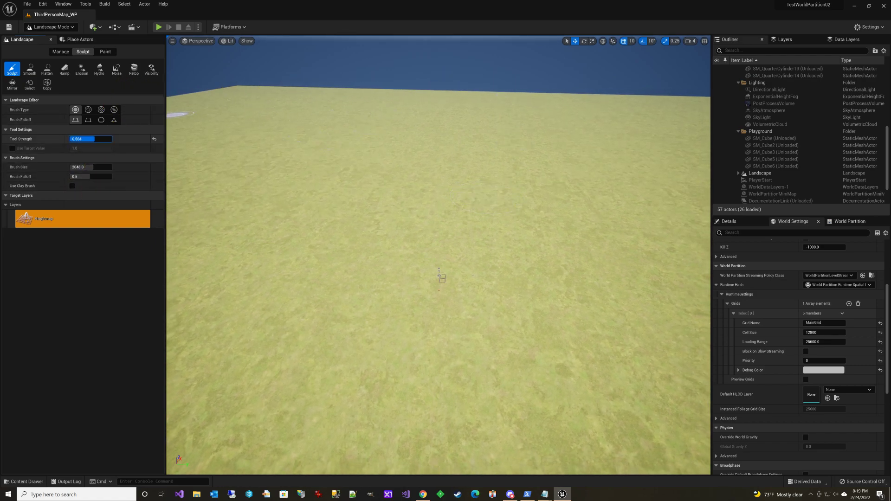
mouse_move(93, 139)
mouse_down()
mouse_move(105, 139)
mouse_move(95, 167)
mouse_move(110, 167)
mouse_up()
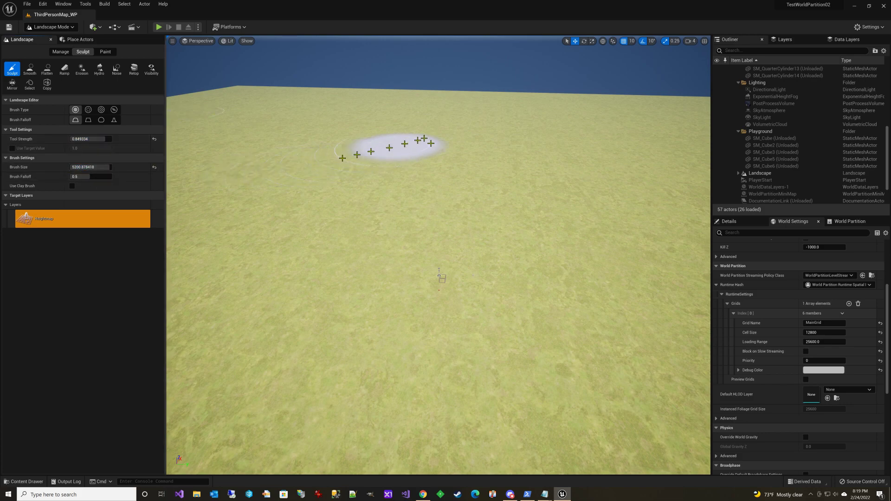
click(691, 41)
- Sculpt raised, uneven hills along the outer edges of the landscape, leaving the middle flat
right_drag(519, 148, 520, 187)
key(s)
mouse_move(551, 144)
mouse_down()
mouse_move(369, 139)
mouse_move(578, 153)
mouse_move(612, 227)
mouse_move(575, 160)
mouse_move(454, 138)
mouse_move(333, 142)
mouse_move(298, 175)
mouse_move(224, 294)
mouse_move(230, 348)
mouse_up()
right_drag(303, 289, 261, 308)
mouse_move(293, 259)
mouse_down()
mouse_move(393, 379)
mouse_move(533, 452)
mouse_up()
right_drag(533, 452, 388, 392)
mouse_move(388, 392)
mouse_down()
mouse_move(428, 368)
mouse_move(620, 378)
mouse_move(613, 393)
mouse_up()
right_drag(599, 394, 575, 360)
mouse_move(576, 360)
mouse_down()
mouse_move(534, 239)
mouse_move(511, 211)
mouse_move(422, 155)
mouse_move(328, 131)
mouse_move(449, 151)
mouse_move(376, 146)
mouse_up()
right_drag(344, 195, 418, 161)
mouse_move(394, 103)
mouse_down()
mouse_move(349, 227)
mouse_move(318, 372)
mouse_move(461, 441)
mouse_move(600, 422)
mouse_move(690, 334)
mouse_move(285, 229)
mouse_move(407, 301)
mouse_up()
right_drag(407, 301, 392, 231)
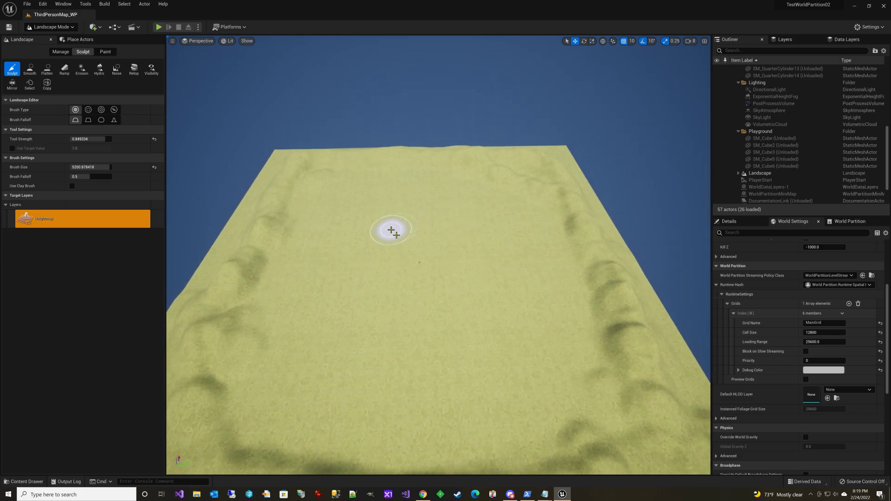
- Set the MainGrid cell size to 25600 and its loading range to 57000, with the advanced World Partition settings expanded
click(840, 336)
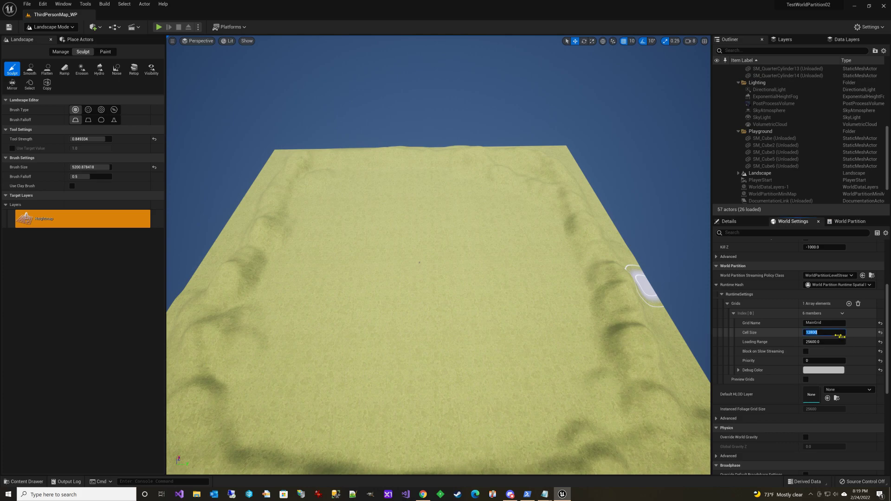
click(727, 418)
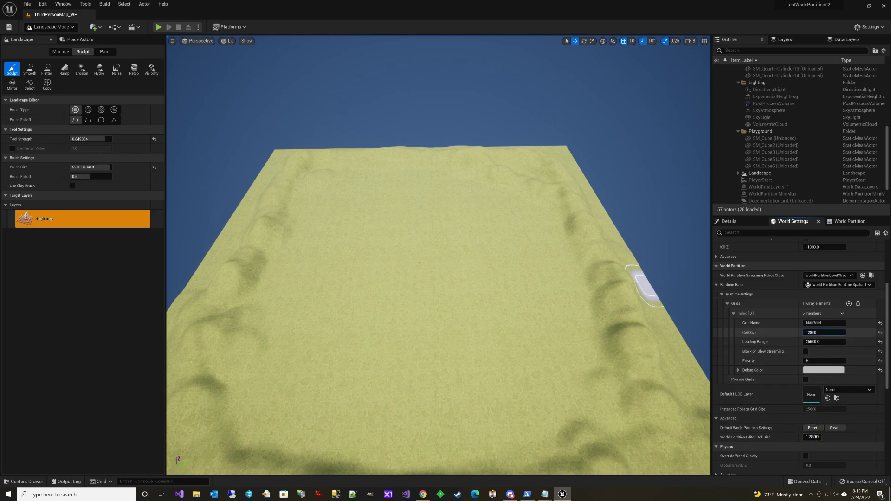
click(823, 341)
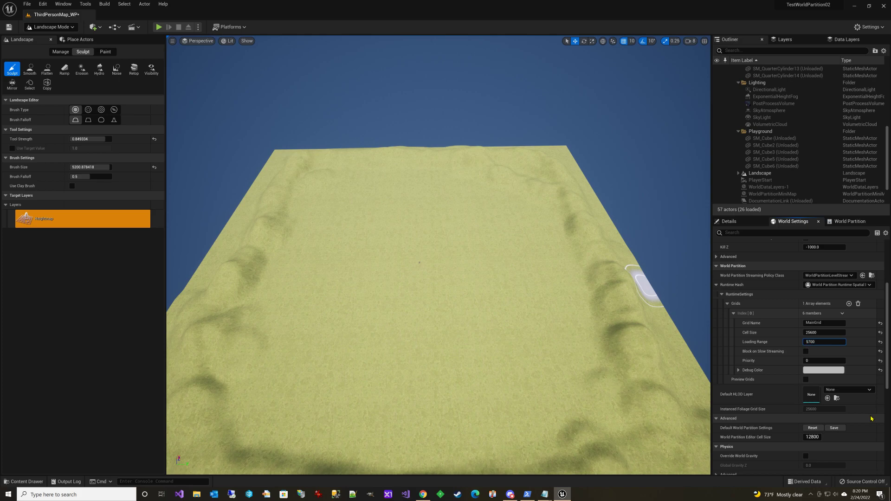
click(842, 258)
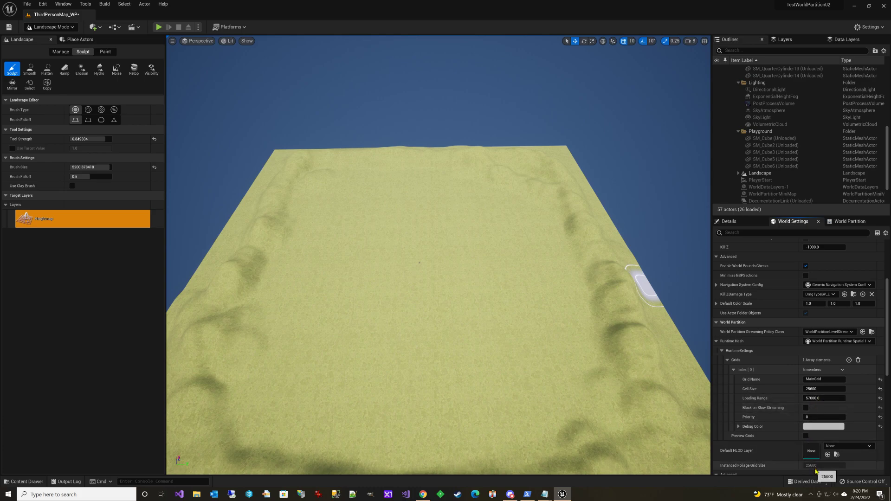
scroll(816, 402, down, 2)
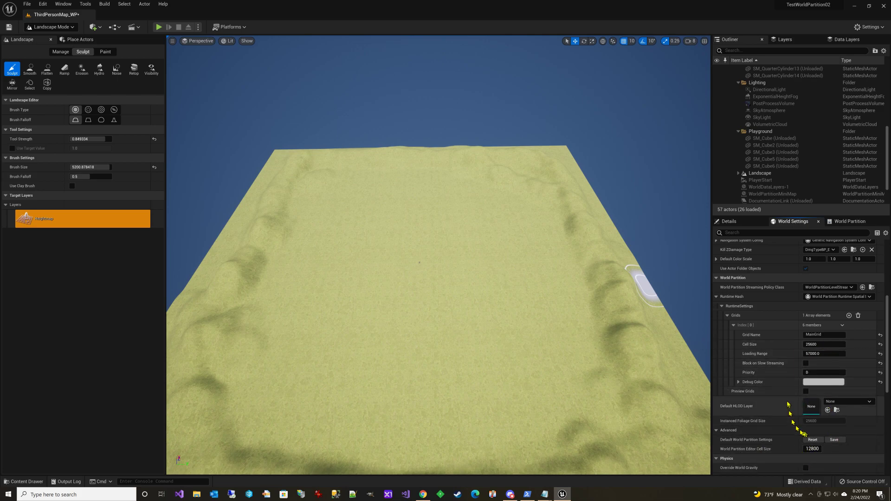
click(842, 221)
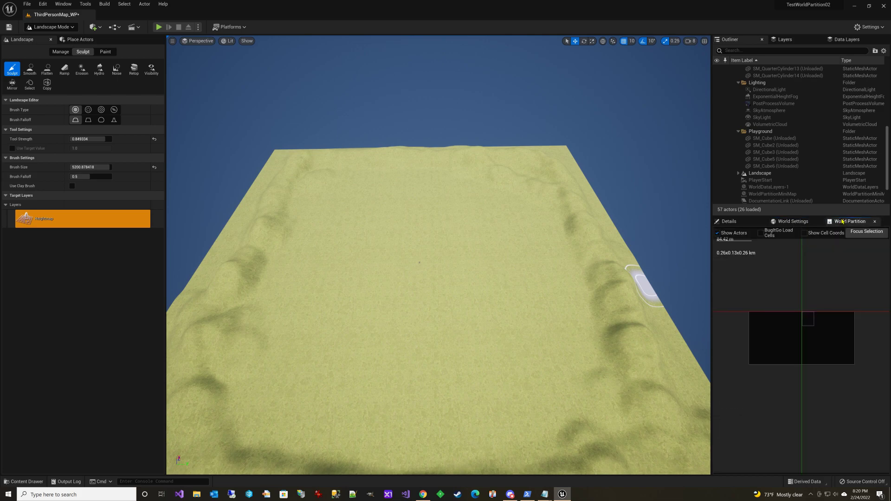
click(804, 228)
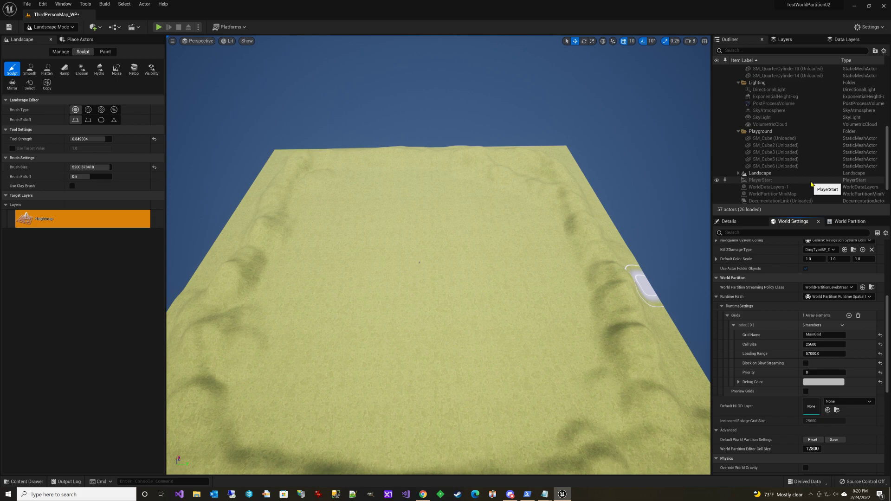
click(843, 223)
click(794, 222)
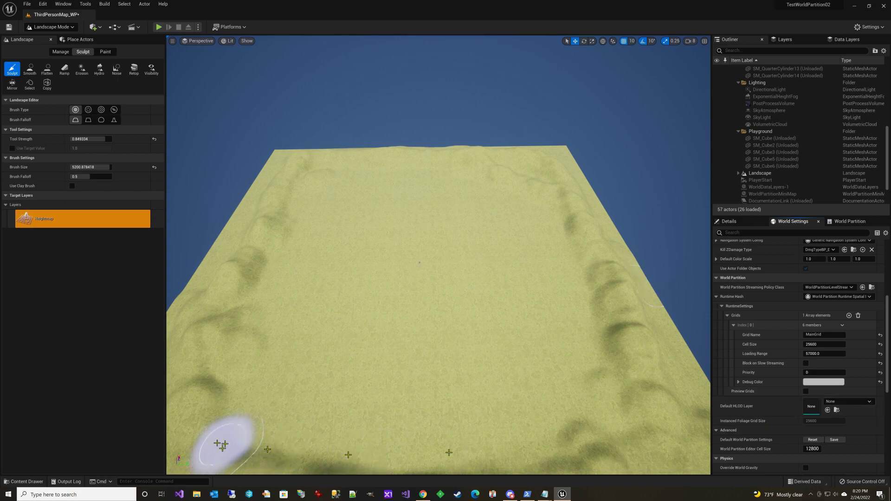
- Go to the ThirdPerson Maps folder in the project content and save the ThirdPersonMap_WP level
click(23, 481)
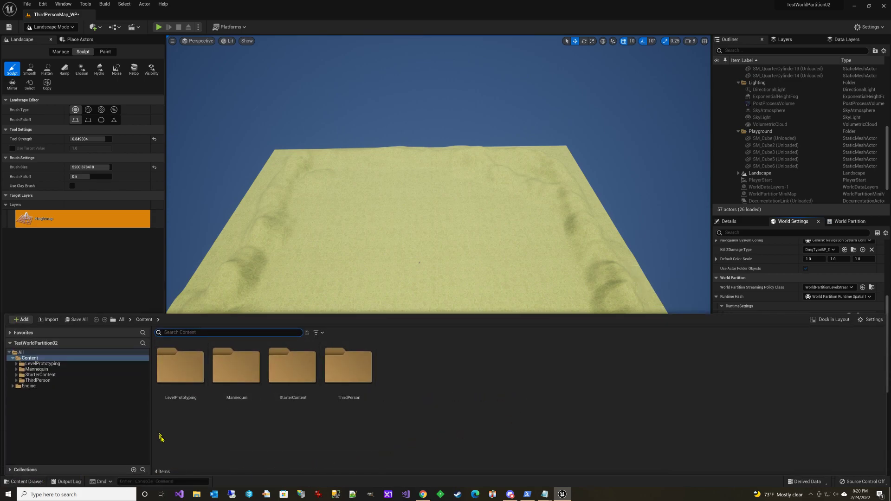
click(70, 381)
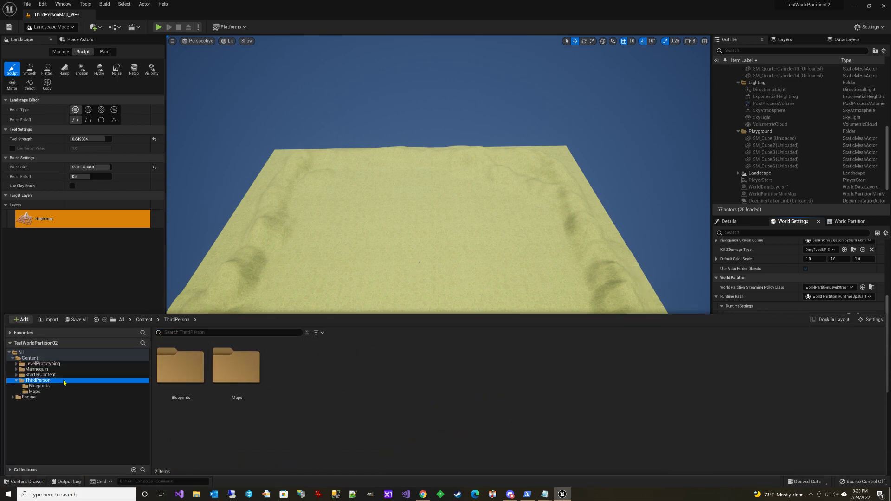
click(34, 392)
right_click(424, 380)
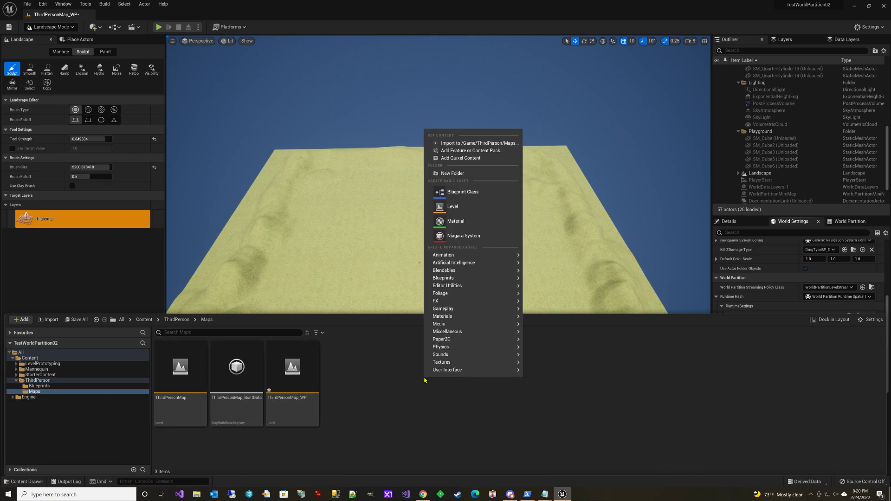
click(270, 369)
key(ctrl+s)
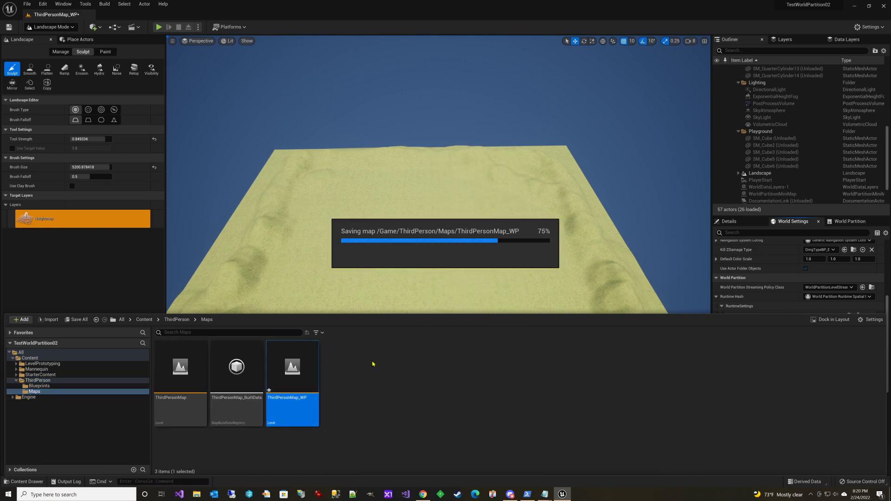
- Create an HLOD Layer asset named LandscapeLayer in the Maps folder and open it for editing
right_click(373, 364)
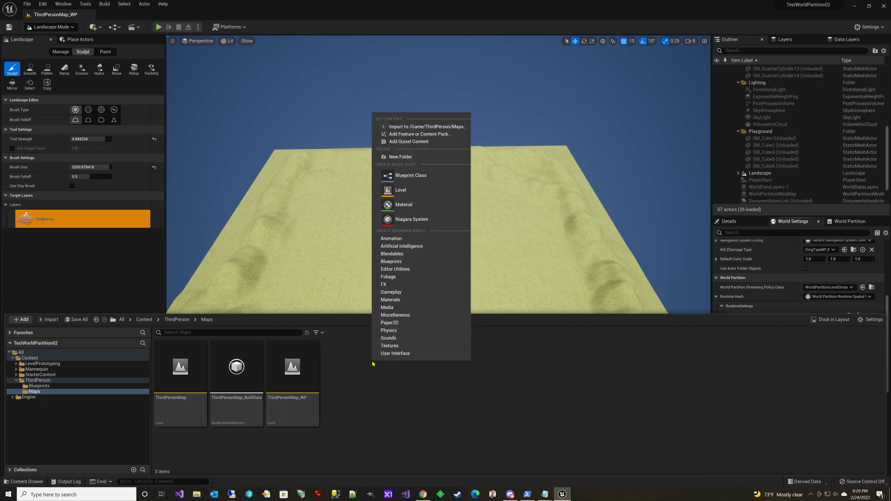
mouse_move(423, 308)
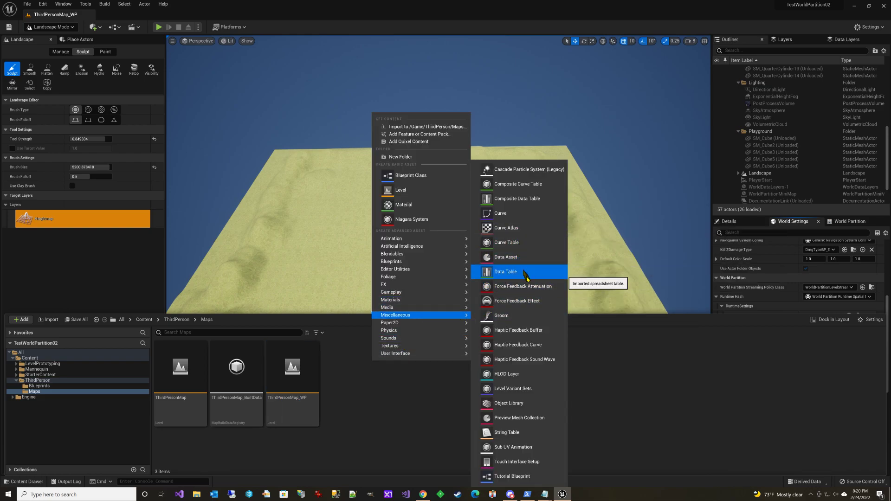
click(528, 373)
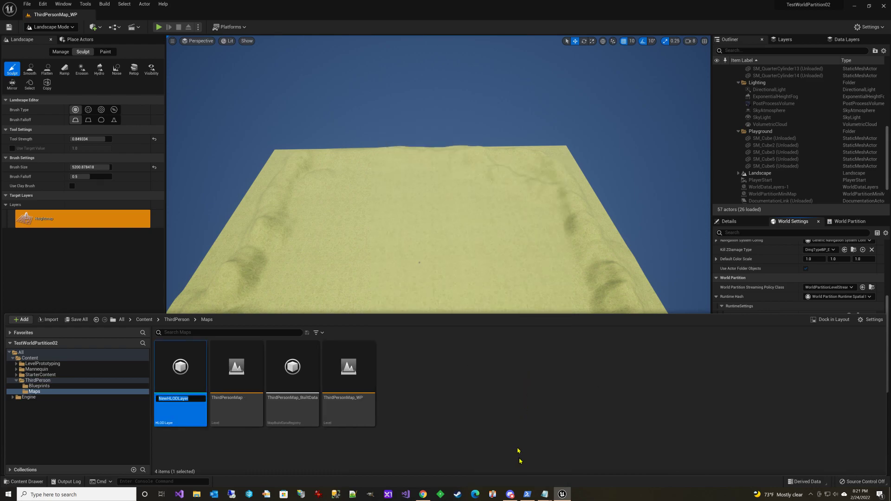
text(LandscapeLayer)
key(Return)
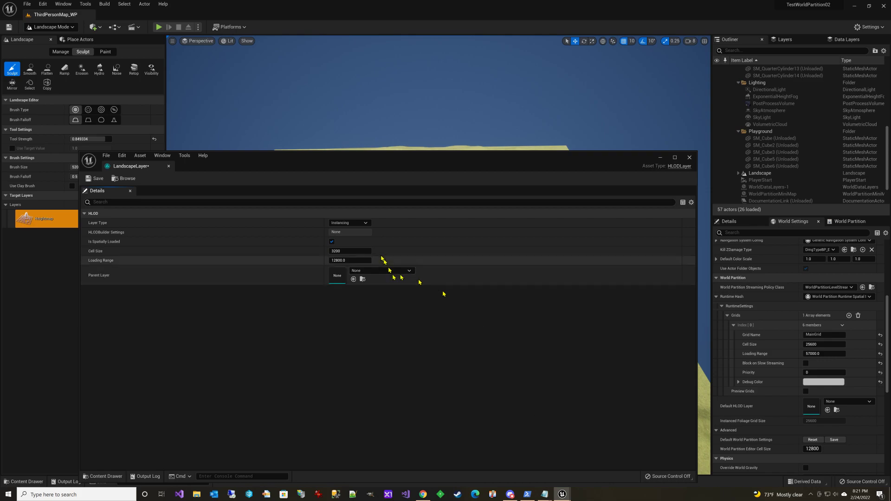
- Set LandscapeLayer's layer type to Simplified Mesh, with a cell size of 25600 and a loading range of 57000
click(365, 224)
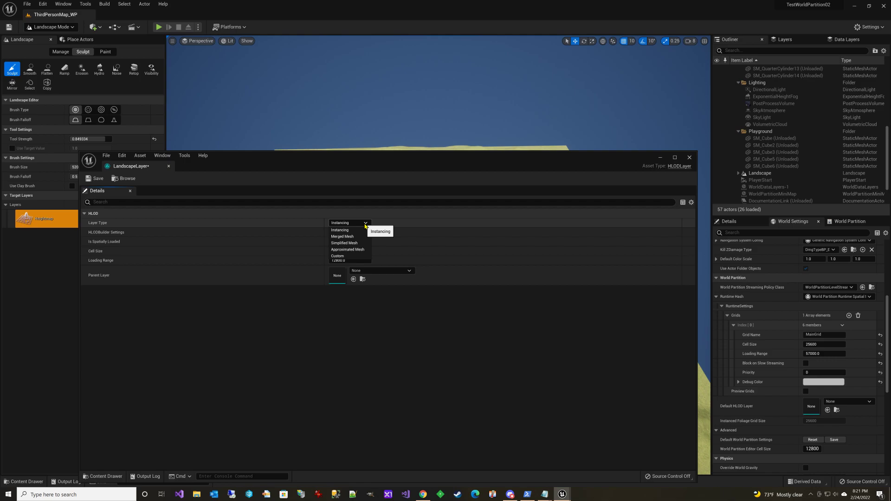
click(348, 242)
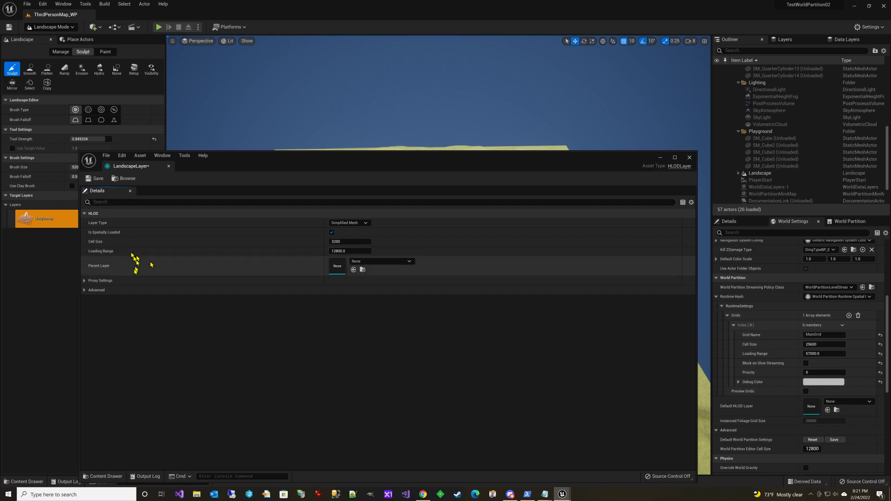
click(349, 242)
key(Tab)
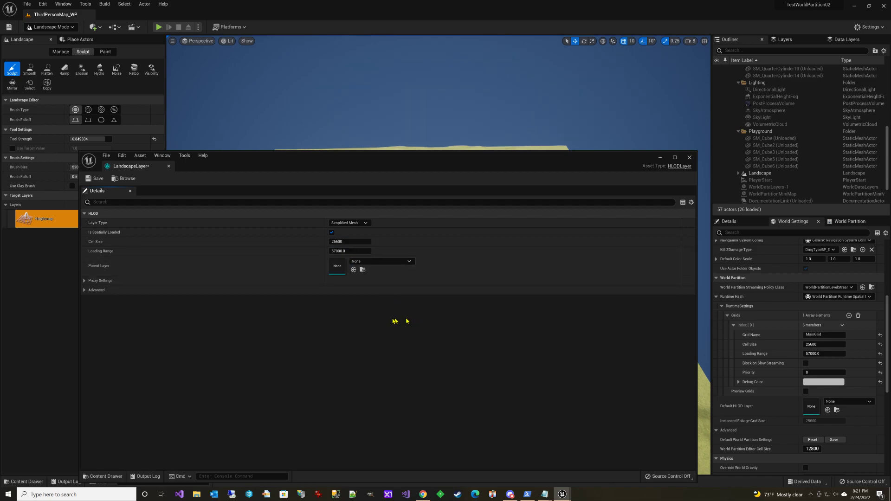
- Disable Create Collision in LandscapeLayer's proxy settings
click(91, 282)
scroll(186, 351, down, 1)
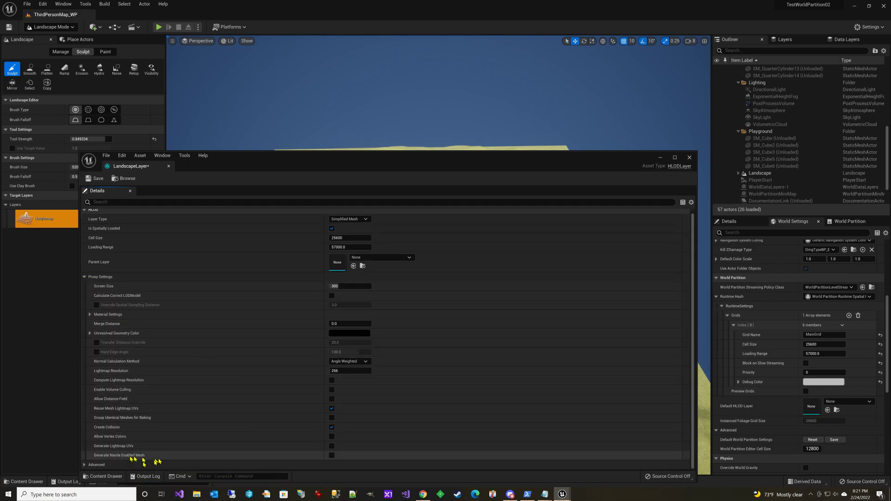
click(331, 427)
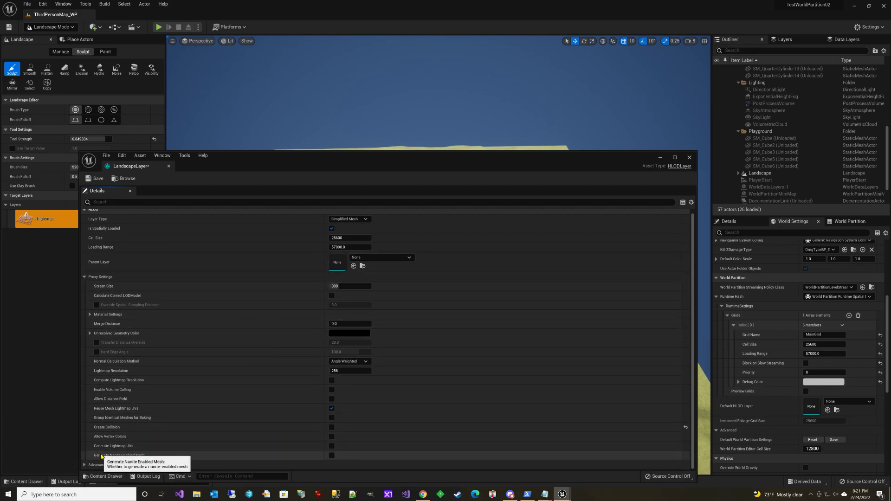
click(332, 455)
scroll(322, 463, down, 1)
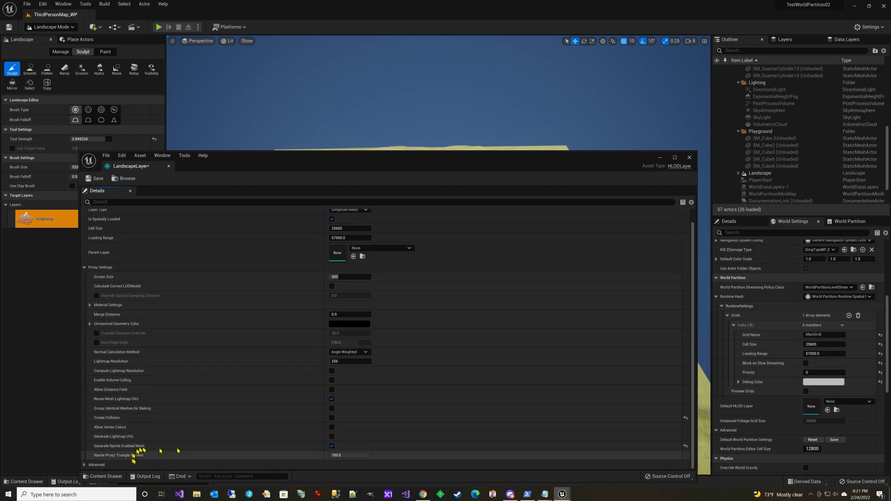
click(346, 456)
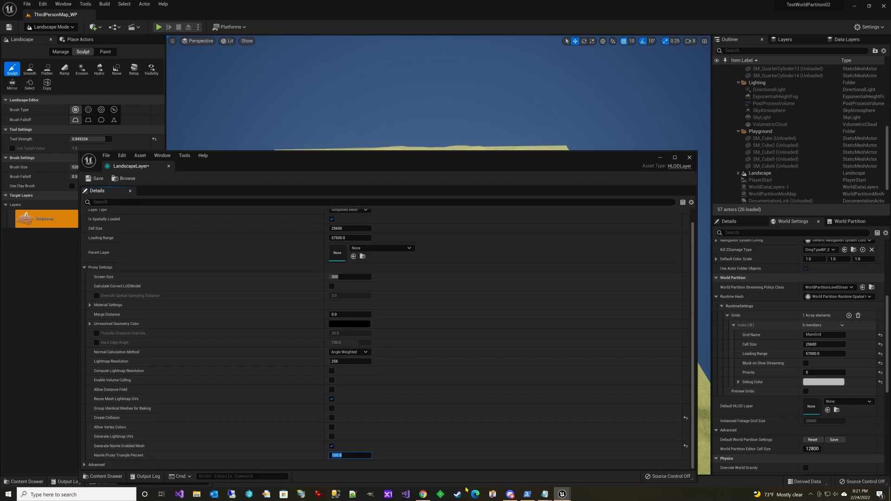
click(334, 447)
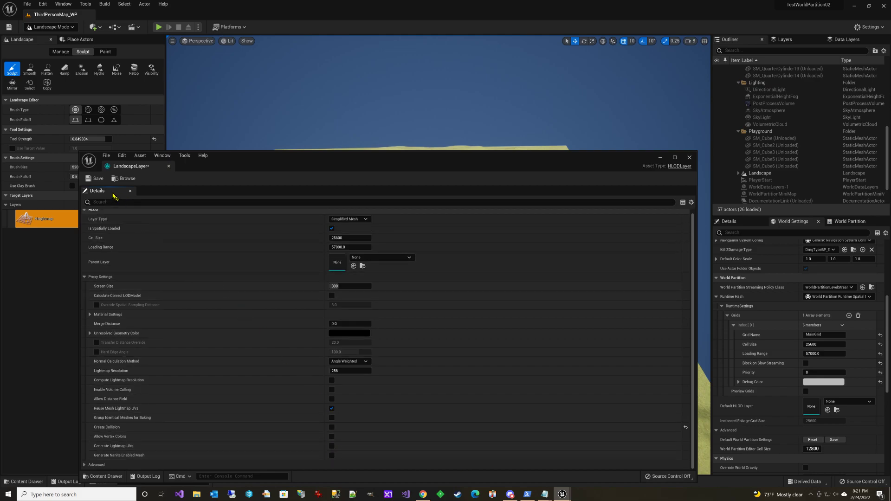
- Save the LandscapeLayer asset and close its editor
click(94, 181)
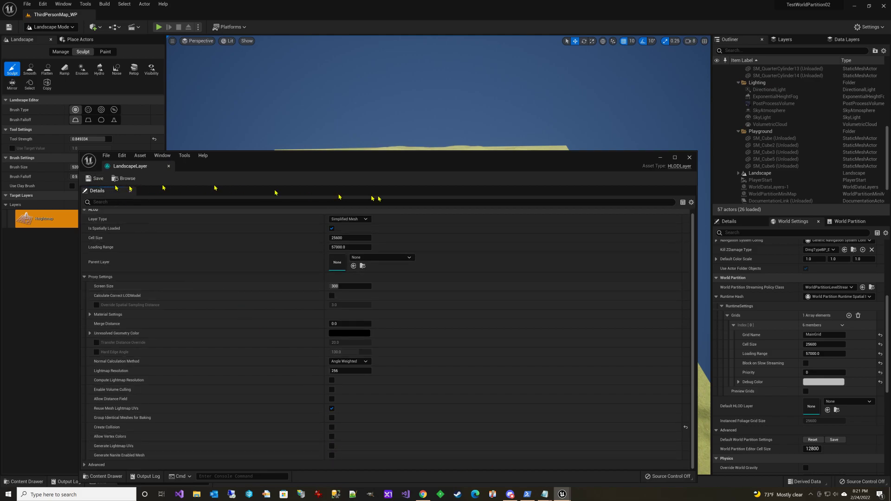
click(690, 158)
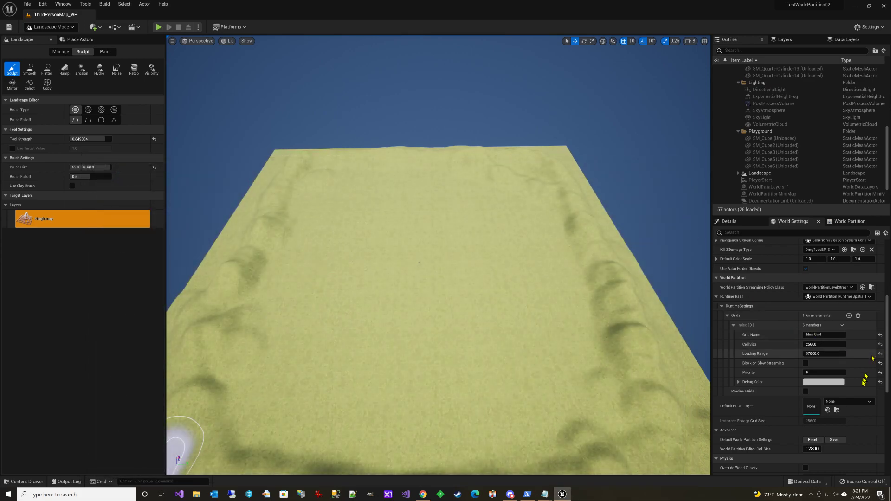
- Set the Default HLOD Layer of the world to HLOD0_Instancing and save the map
click(854, 401)
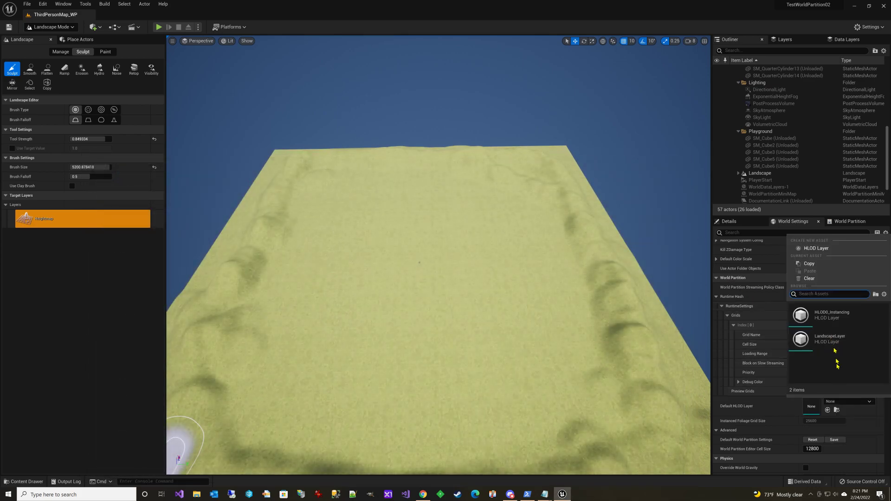
click(831, 316)
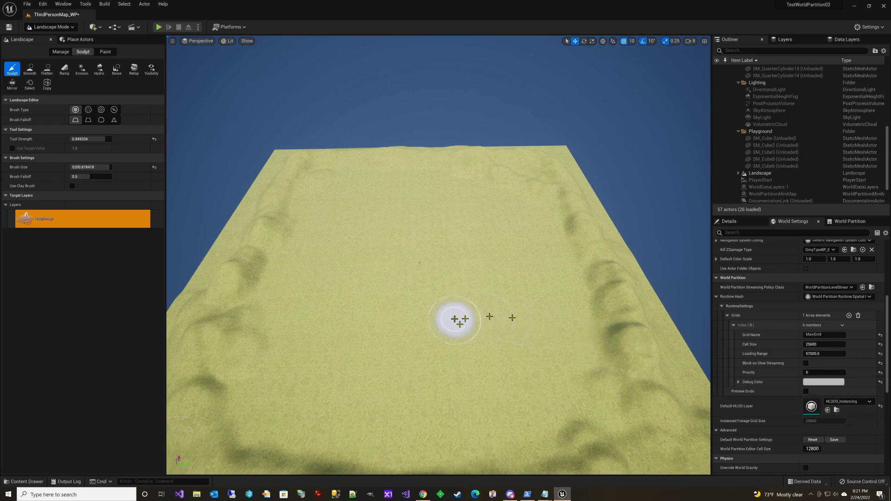
drag(455, 321, 469, 241)
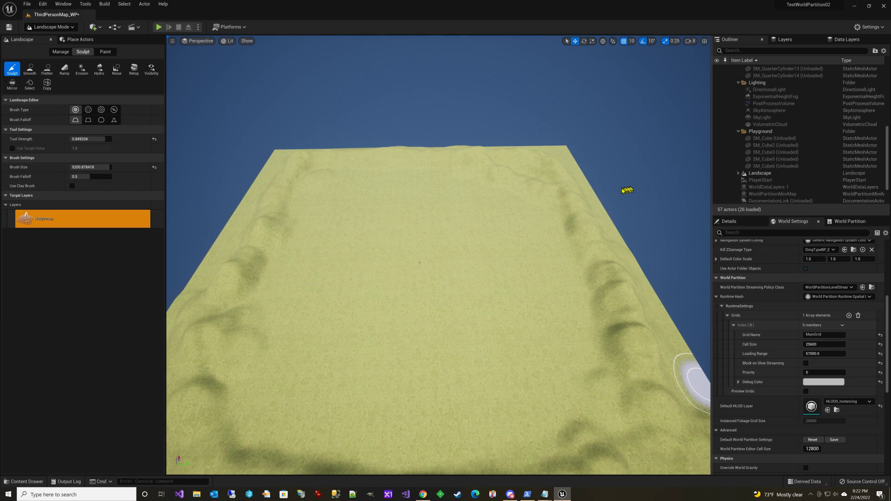
click(12, 31)
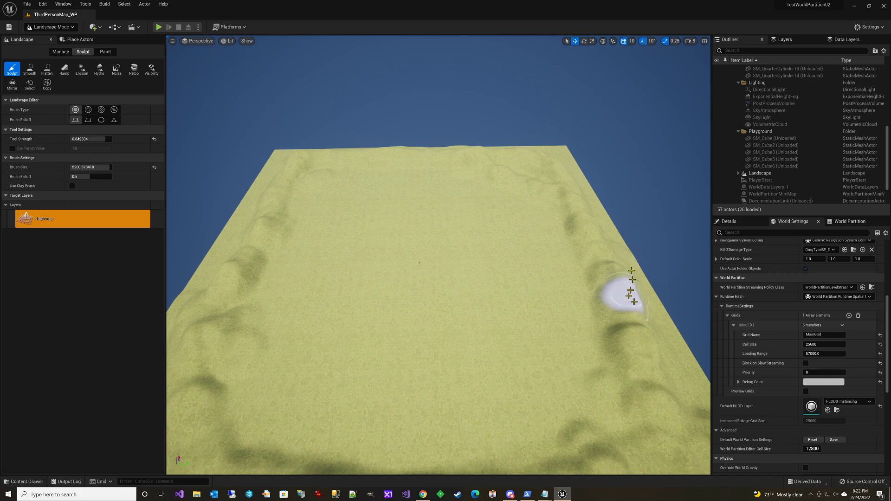
- Switch to the Notepad window with the World Partition builder commands and place it over the middle of the viewport
mouse_move(545, 496)
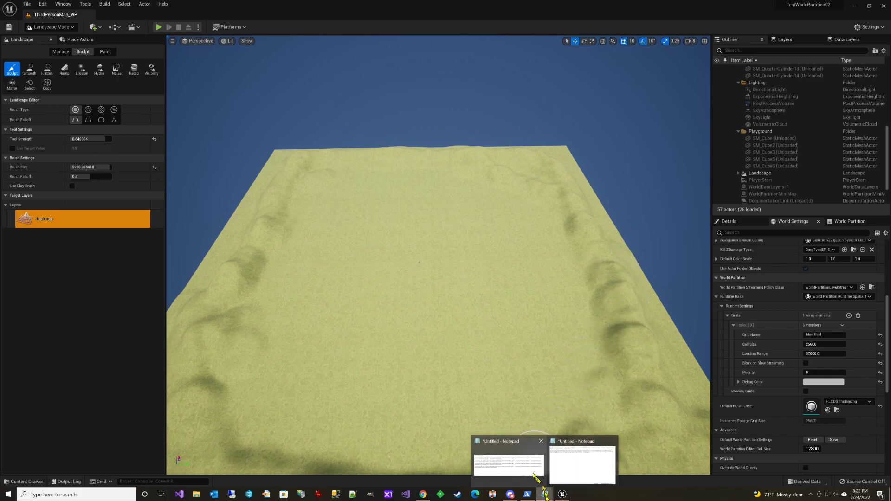
click(517, 448)
drag(639, 343, 425, 253)
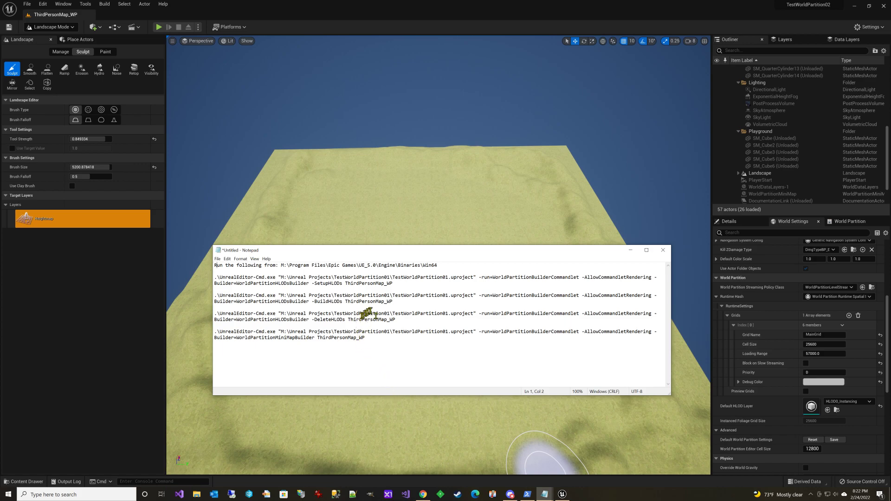
- Move the map name ThirdPersonMap_WP in the SetupHLODs command from the end to directly after the project path
drag(344, 283, 348, 283)
key(shift+End)
key(ctrl+c)
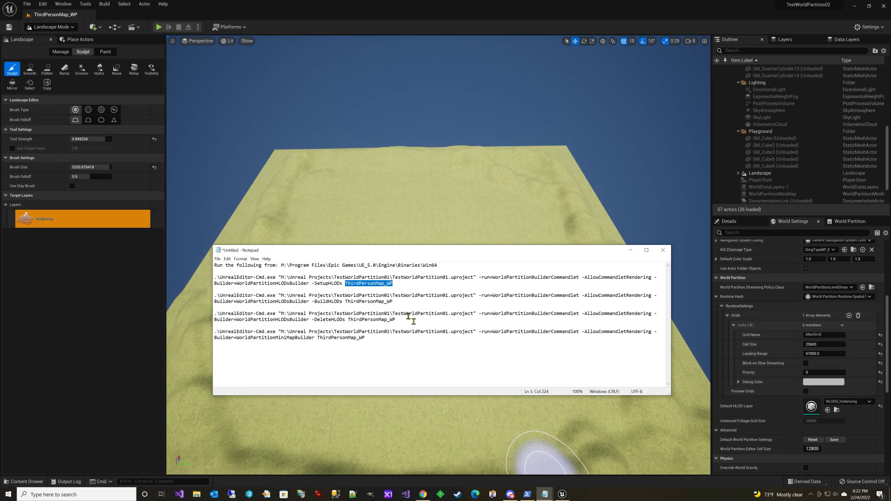
key(BackSpace)
click(477, 278)
key(ctrl+v)
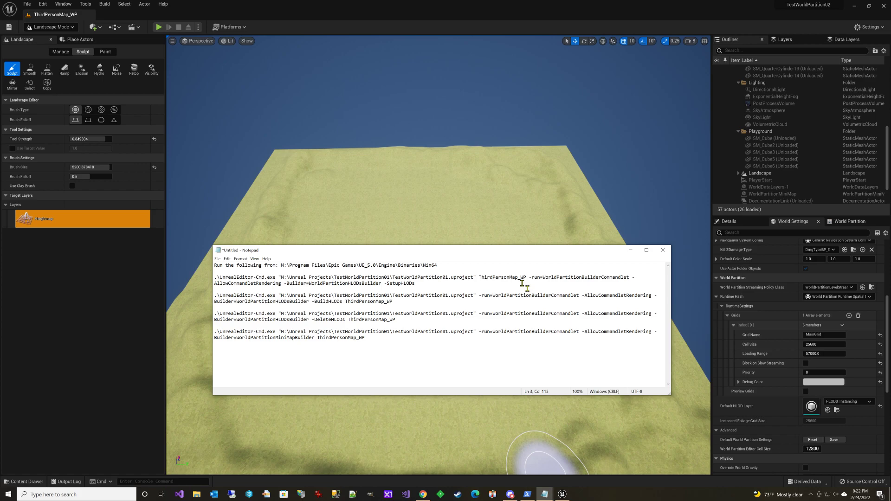
- Put ThirdPersonMap_WP back at the end of the SetupHLODs command, after the -SetupHLODs option
key(shift+Left)
key(shift+Left)
key(shift+Left)
key(shift+Left)
key(shift+Left)
key(shift+Left)
key(shift+Left)
key(shift+Left)
key(shift+Left)
key(shift+Left)
key(shift+Left)
key(shift+Left)
key(shift+Left)
key(Delete)
key(Delete)
key(ctrl+v)
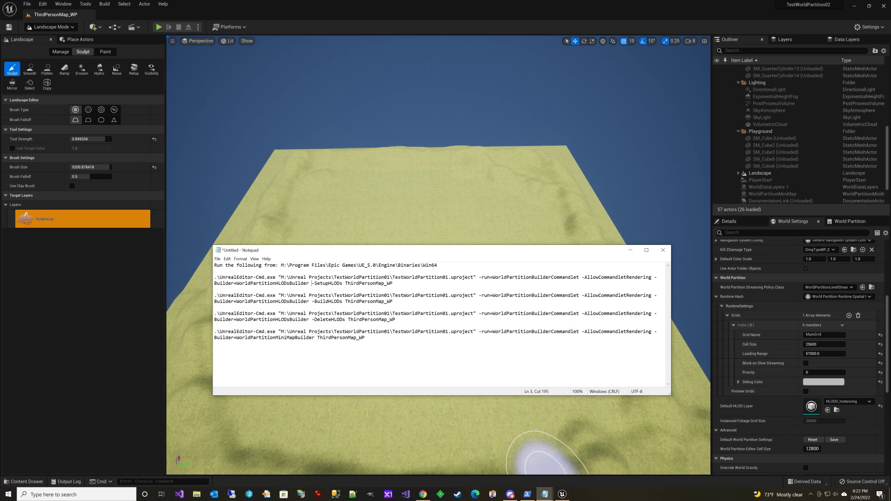
- Rename the project file to TestWorldPartition02.uproject in all builder commands and cancel saving the Notepad text
double_click(347, 283)
click(280, 289)
click(445, 277)
key(BackSpace)
text(2)
key(End)
click(445, 296)
text(2)
click(445, 314)
text(2)
key(ctrl+s)
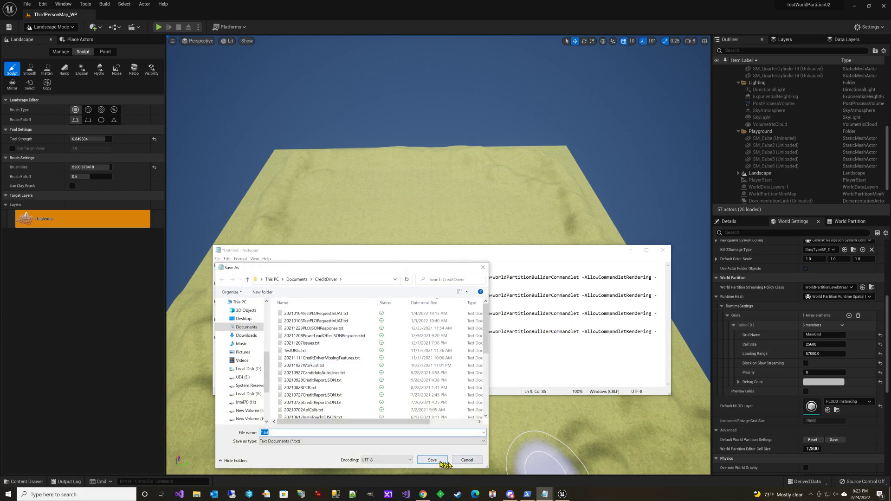
click(463, 460)
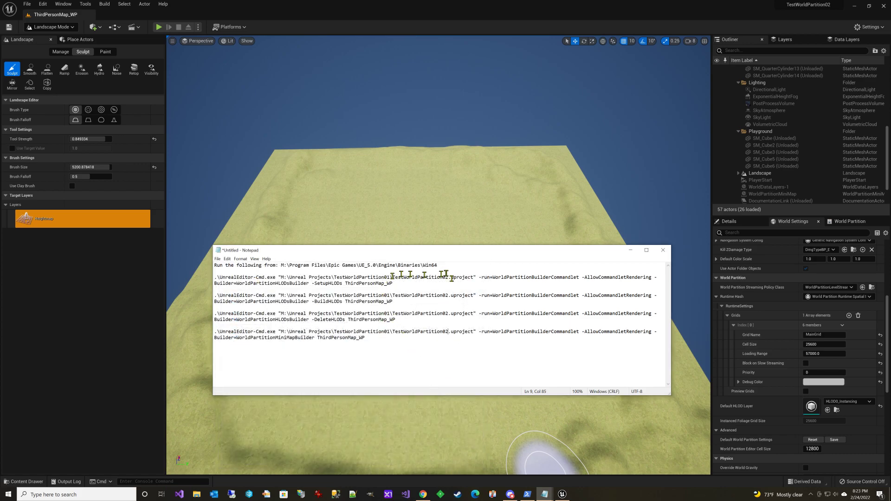
- Review the engine Binaries\Win64 run folder, the PowerShell prompt's location and the project path in the SetupHLODs command
drag(438, 266, 281, 265)
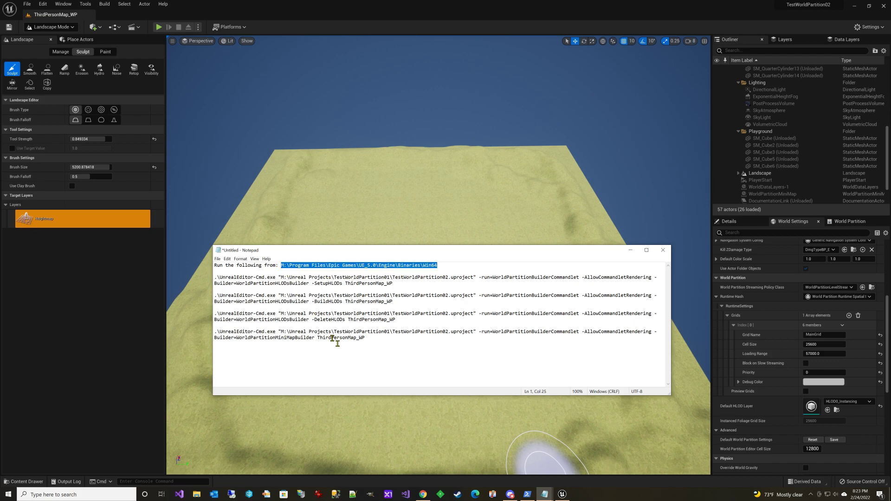
click(435, 272)
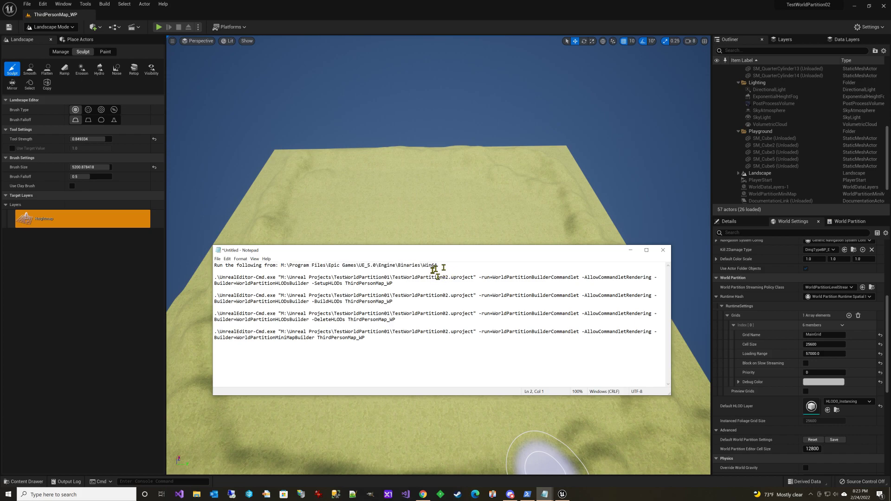
click(527, 494)
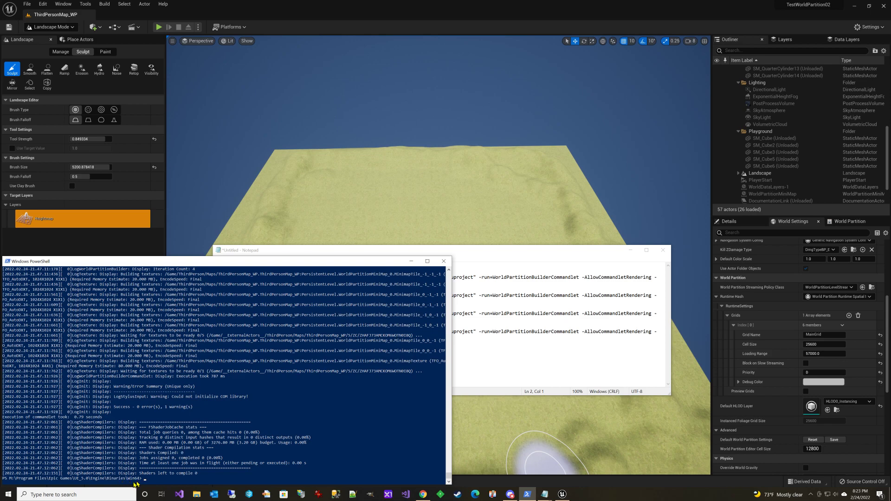
click(470, 266)
drag(280, 278, 468, 277)
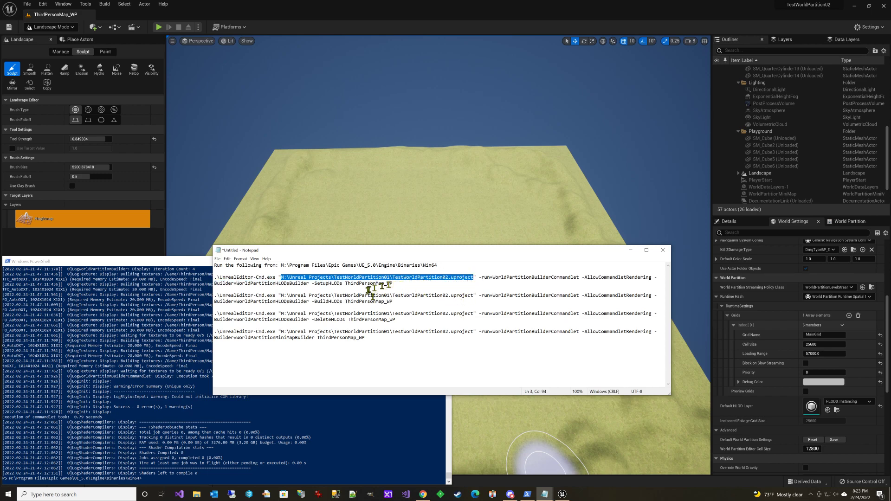
click(340, 296)
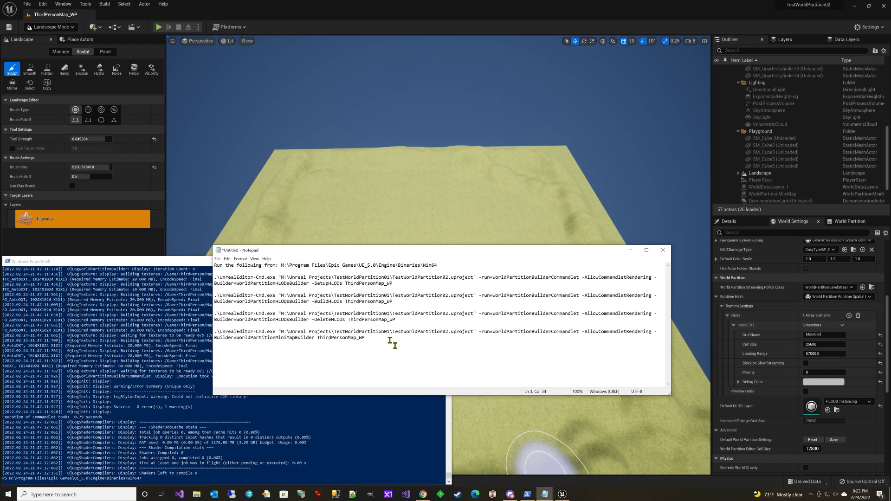
- Examine the SetupHLODs, BuildHLODs, DeleteHLODs and WorldPartitionMiniMapBuilder commands one after another in Notepad
click(476, 277)
drag(394, 284, 329, 280)
drag(394, 302, 307, 297)
drag(397, 320, 305, 314)
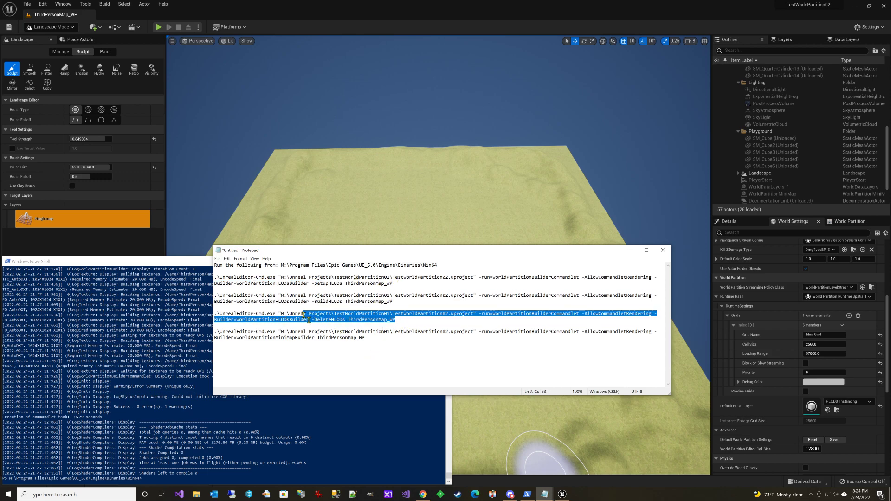
click(337, 320)
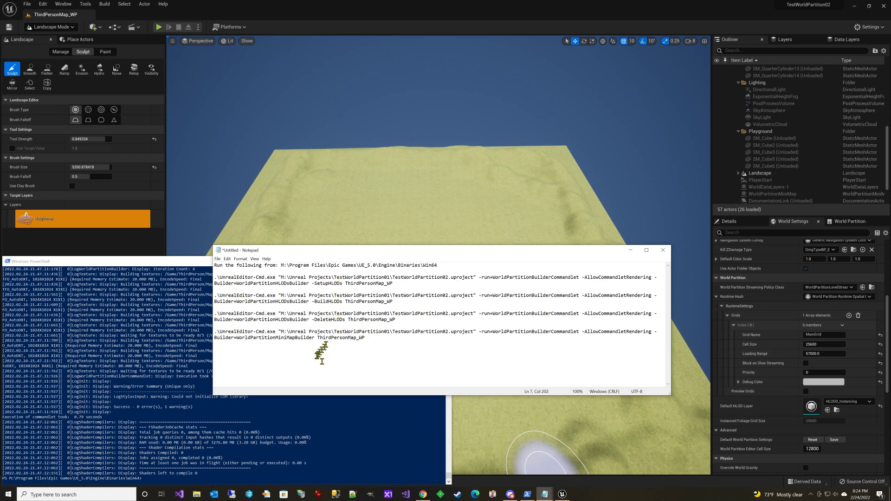
double_click(289, 339)
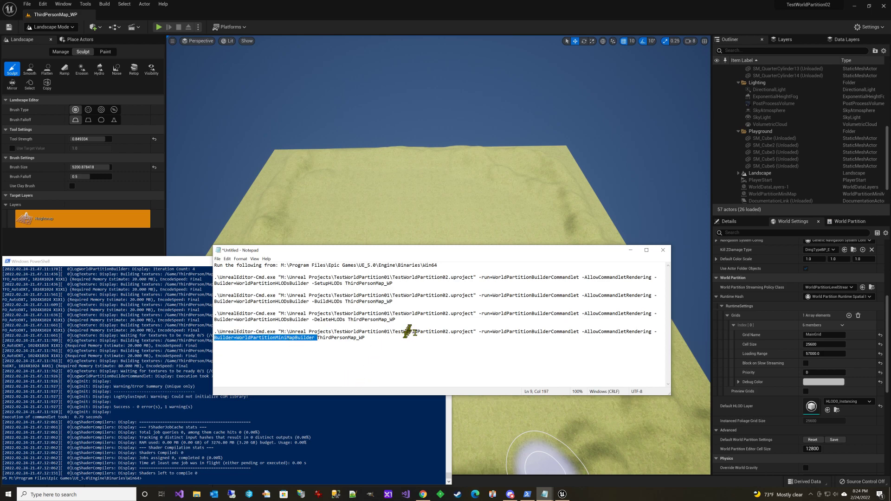
click(388, 337)
click(404, 289)
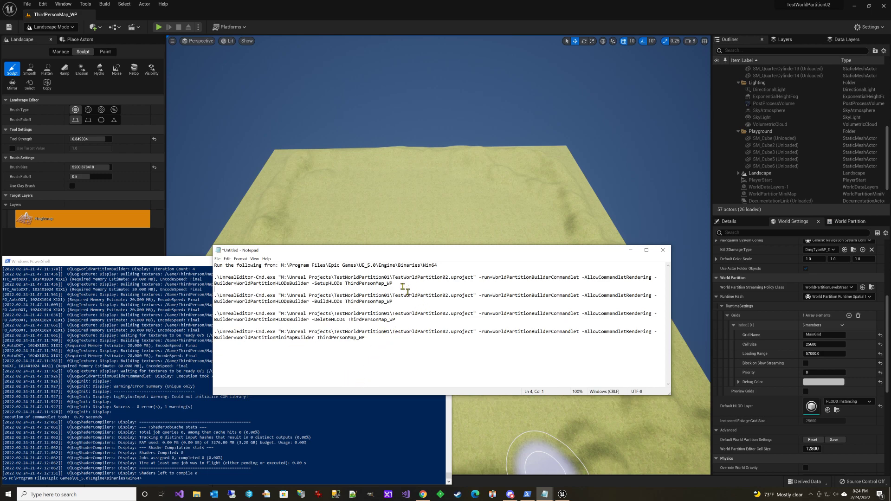
- Try to run the SetupHLODs command with the TestWorldPartition01 folder path in PowerShell and dismiss the message
drag(393, 284, 211, 281)
key(ctrl+c)
click(173, 266)
right_click(294, 334)
key(Return)
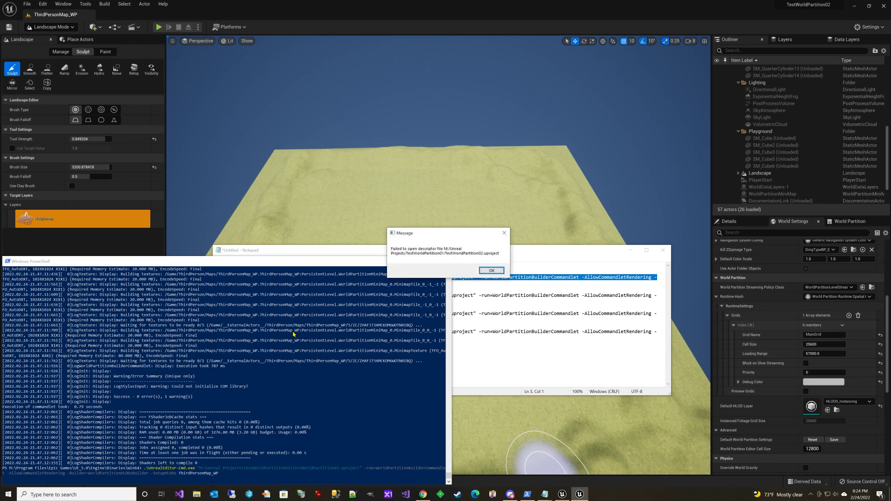
click(492, 271)
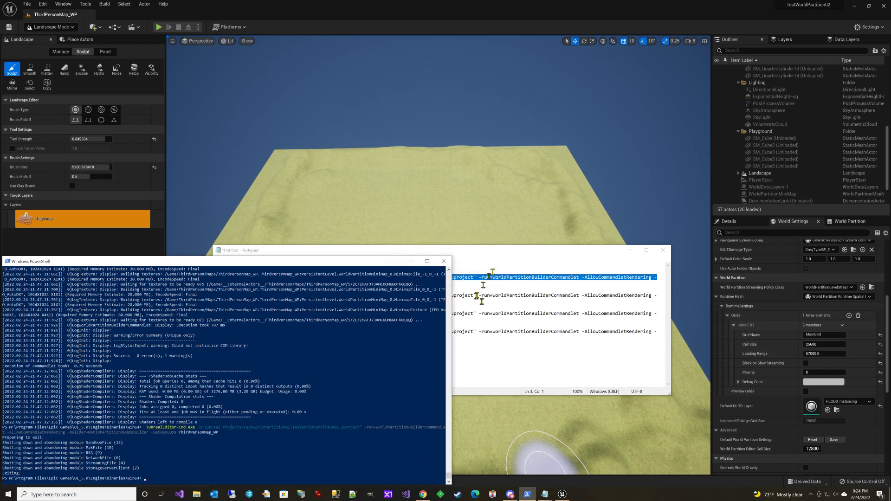
- Change the project folder to TestWorldPartition02 in all four builder commands and cancel saving the text
click(478, 296)
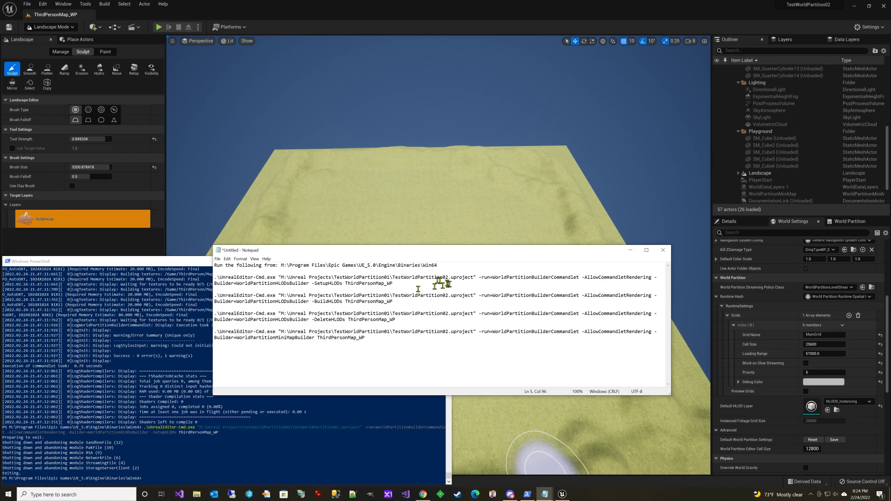
click(390, 278)
key(BackSpace)
text(2)
key(Down)
click(383, 296)
click(388, 319)
click(393, 341)
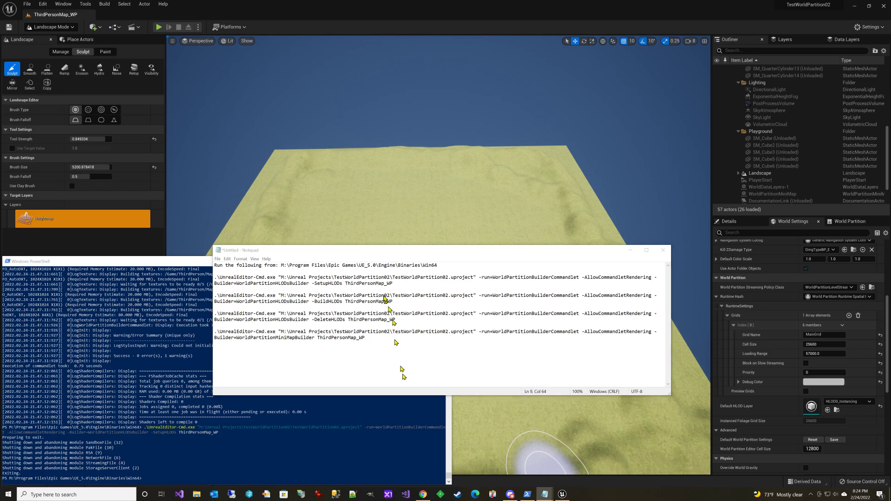
key(ctrl+s)
click(472, 458)
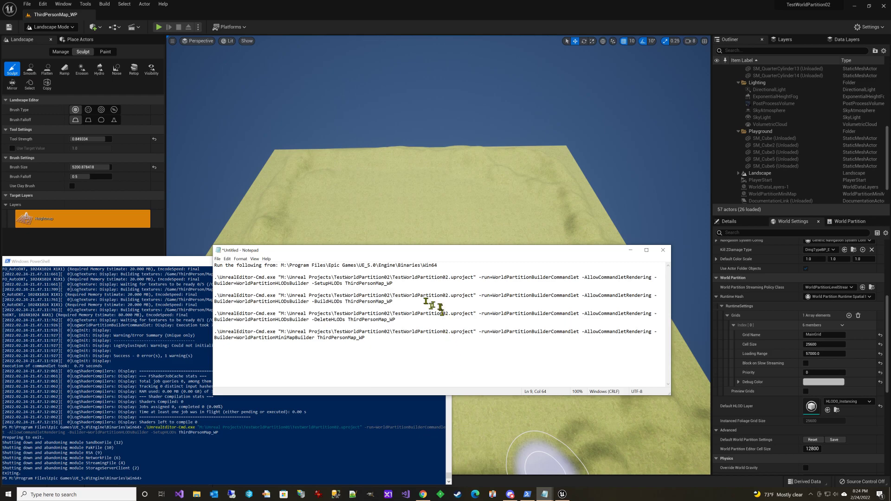
- Copy the corrected SetupHLODs command for ThirdPersonMap_WP and run it in PowerShell
drag(404, 288, 202, 281)
key(ctrl+c)
click(289, 464)
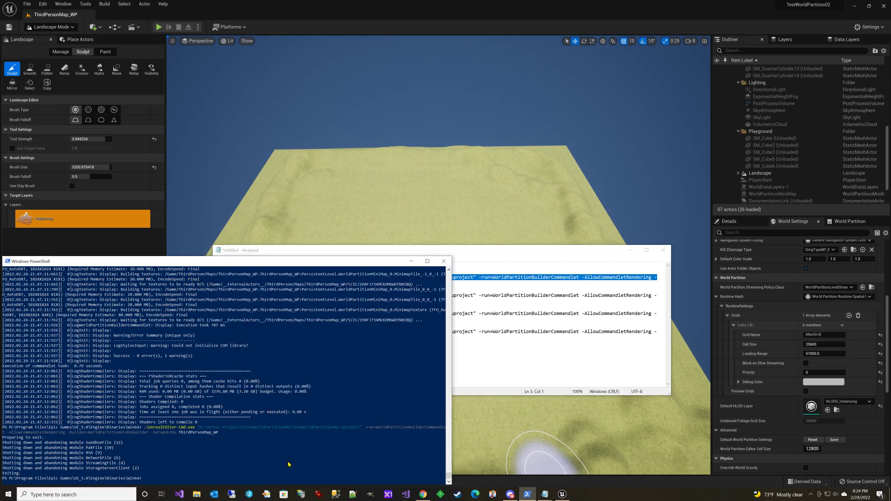
right_click(289, 464)
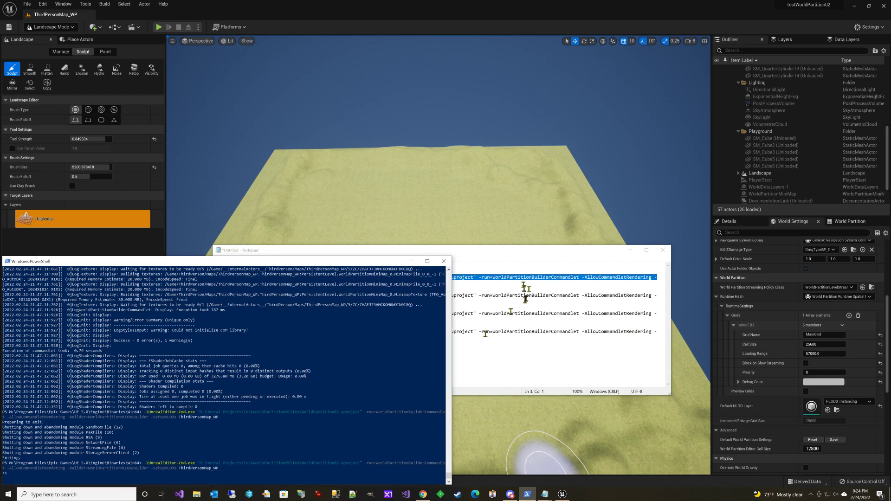
key(Return)
- Move the Notepad window clear of PowerShell, then run the BuildHLODs command for ThirdPersonMap_WP
click(519, 252)
drag(519, 253, 530, 195)
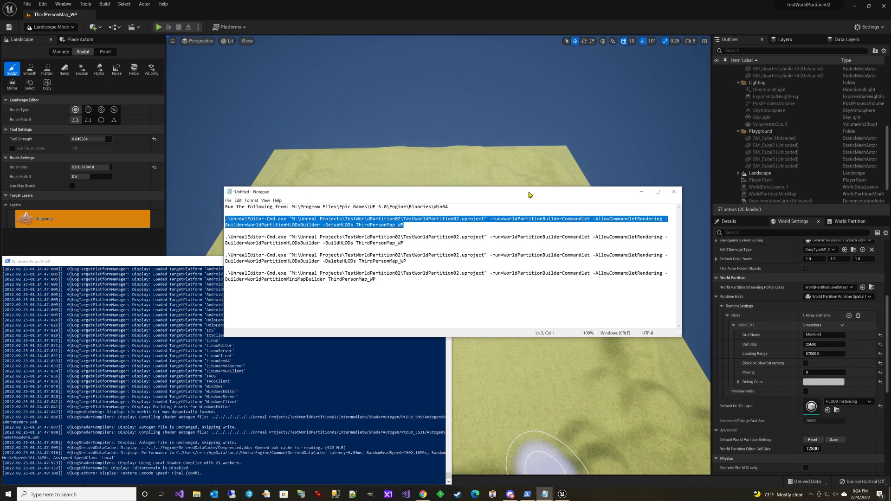
triple_click(420, 240)
click(447, 250)
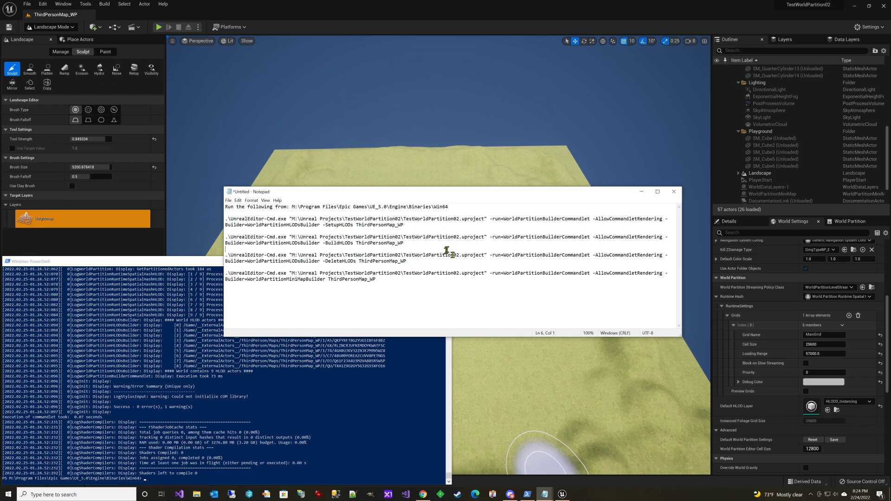
click(192, 263)
key(ctrl+v)
key(Return)
- Try to run the WorldPartitionMiniMapBuilder command for ThirdPersonMap_WP in PowerShell and dismiss the crash report
drag(522, 195, 526, 109)
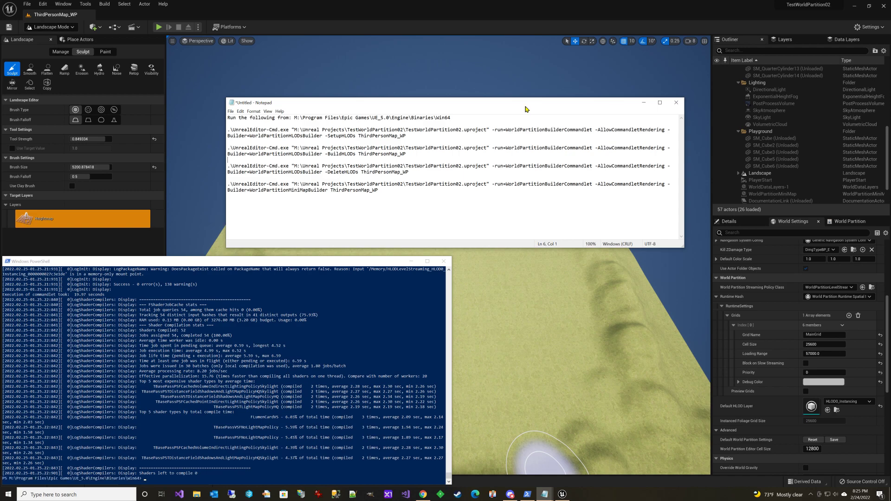
drag(379, 191, 229, 185)
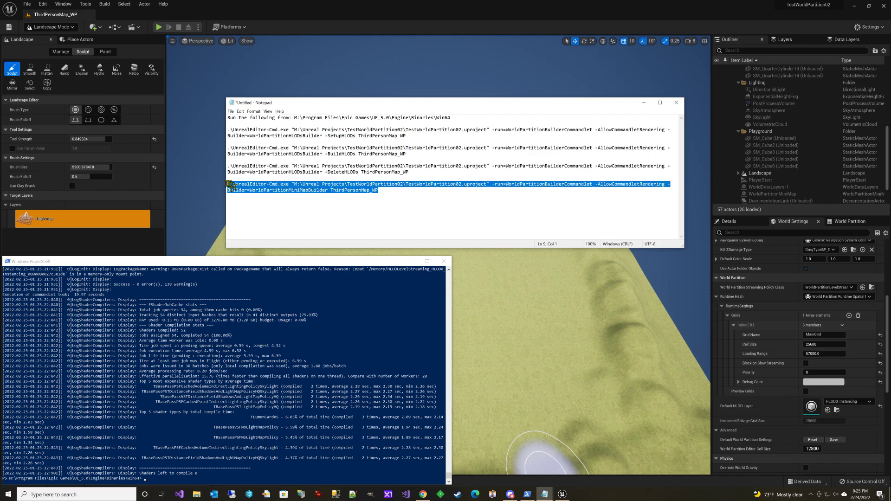
key(ctrl+c)
click(250, 262)
key(ctrl+v)
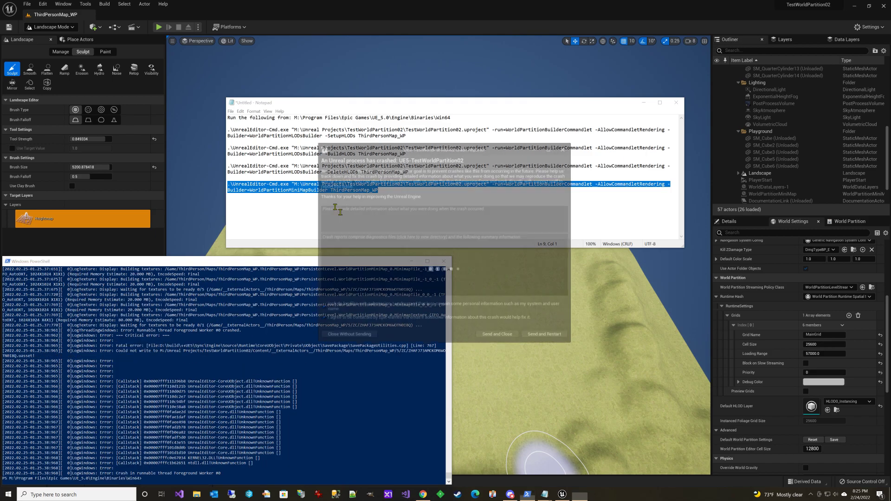
click(509, 338)
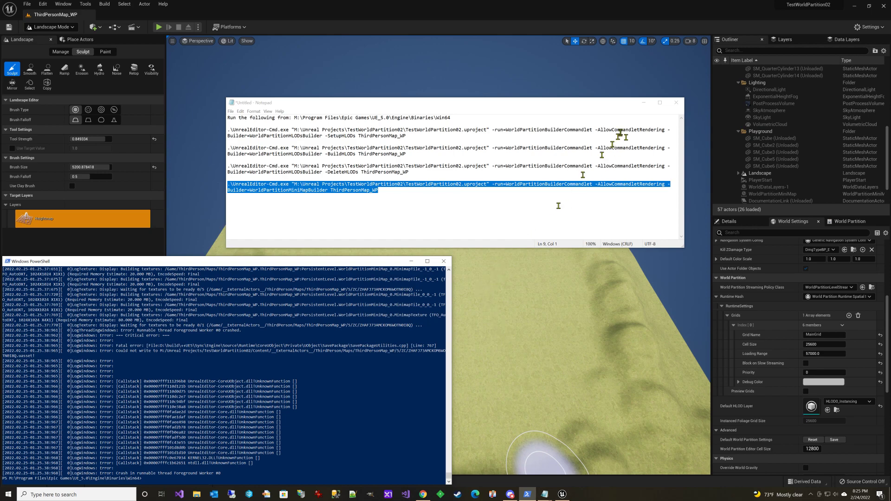
- Close the TestWorldPartition02 editor and minimize the Epic Games Launcher
click(869, 5)
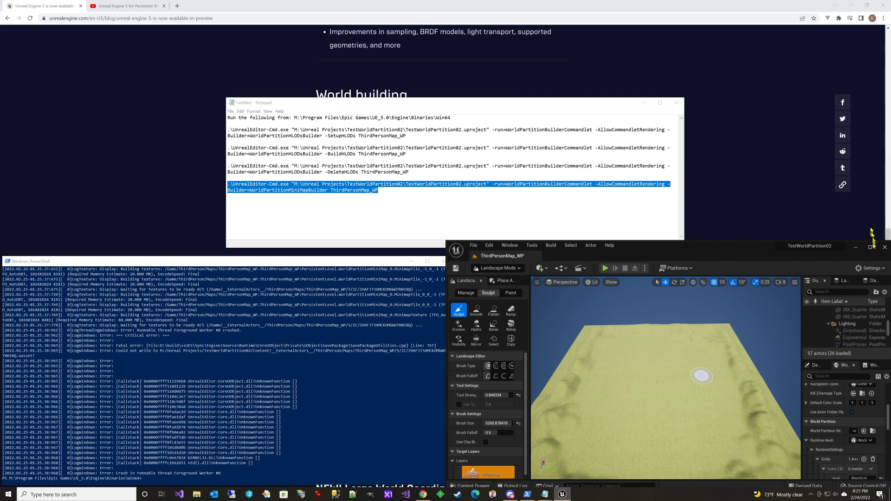
click(884, 248)
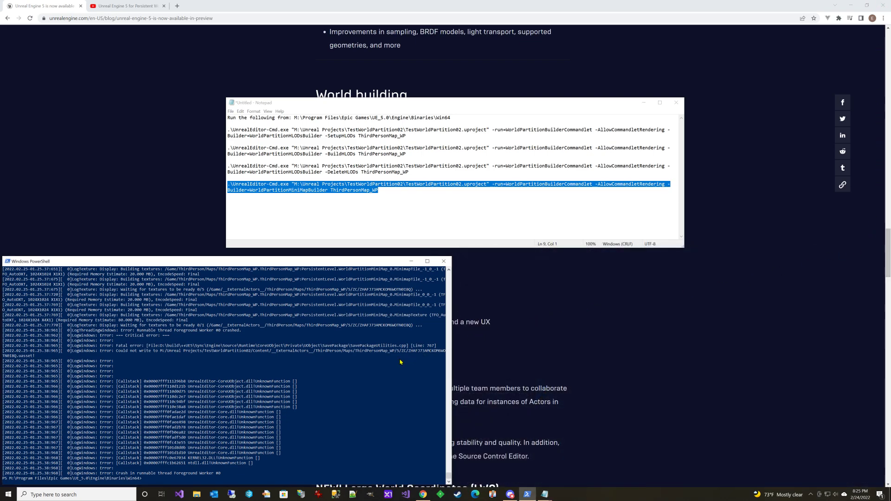
key(alt+Tab)
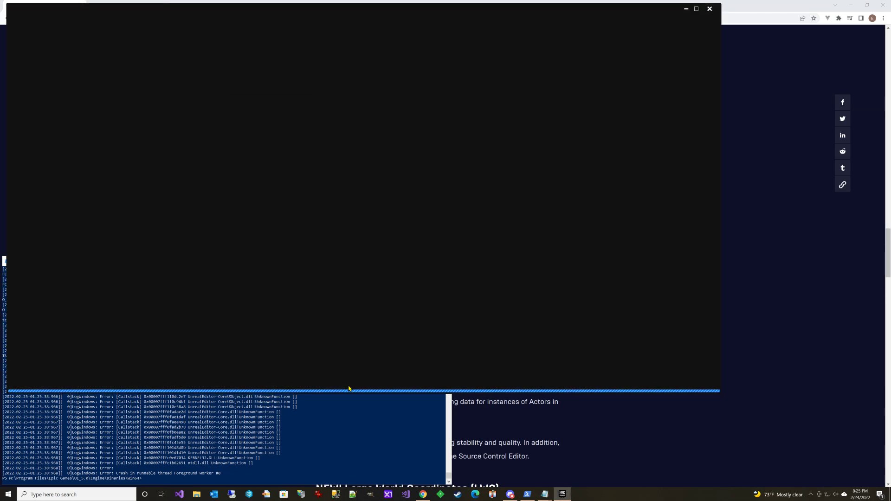
click(686, 9)
- Run the WorldPartitionMiniMapBuilder command in PowerShell again with the editor closed
click(377, 422)
right_click(377, 423)
key(Return)
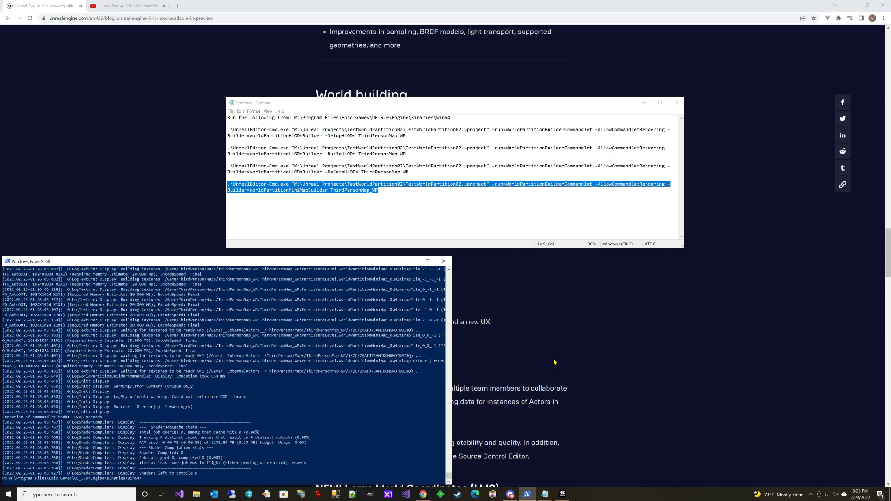
- Switch to the Epic Games Launcher and open the TestWorldPartition01 project from the Library
click(563, 495)
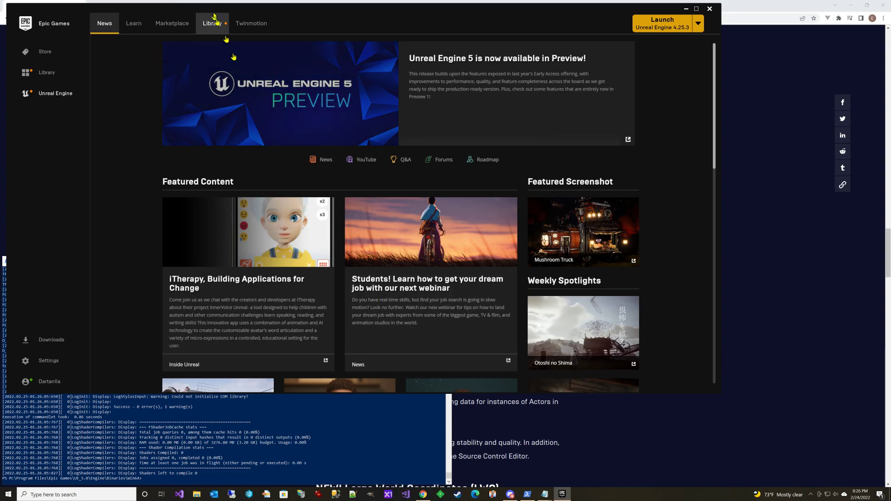
click(222, 27)
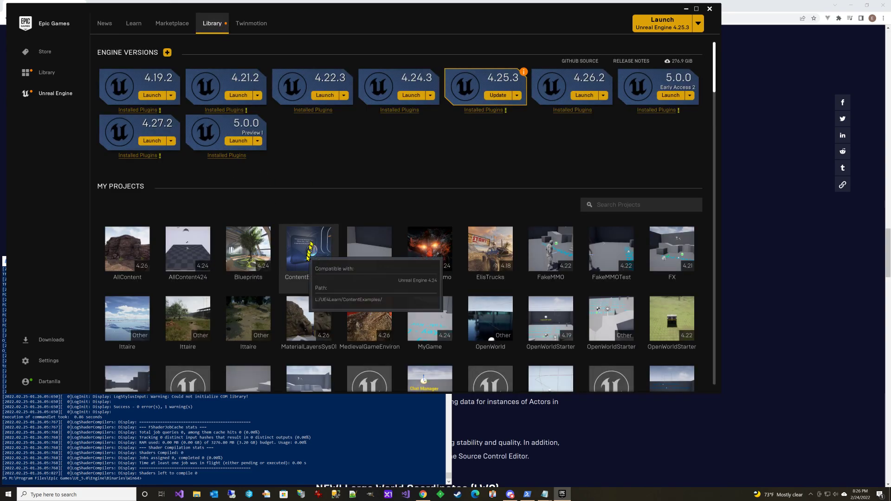
scroll(325, 232, down, 5)
scroll(325, 250, down, 6)
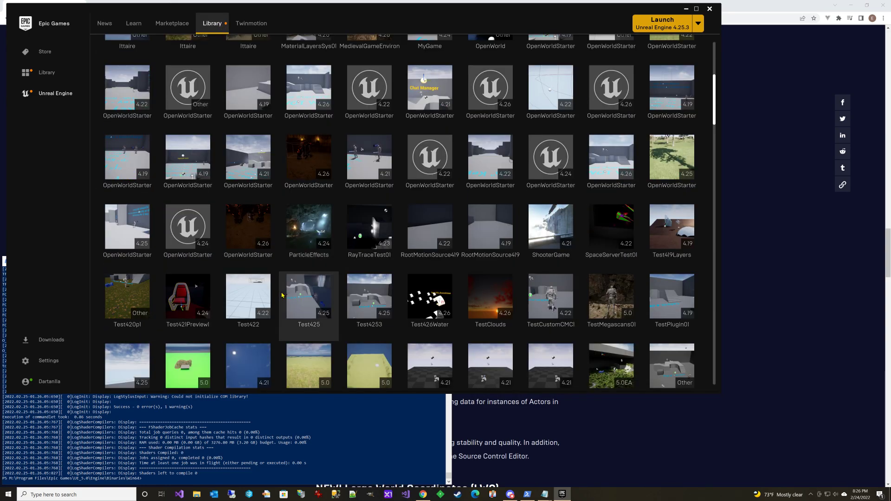
double_click(306, 260)
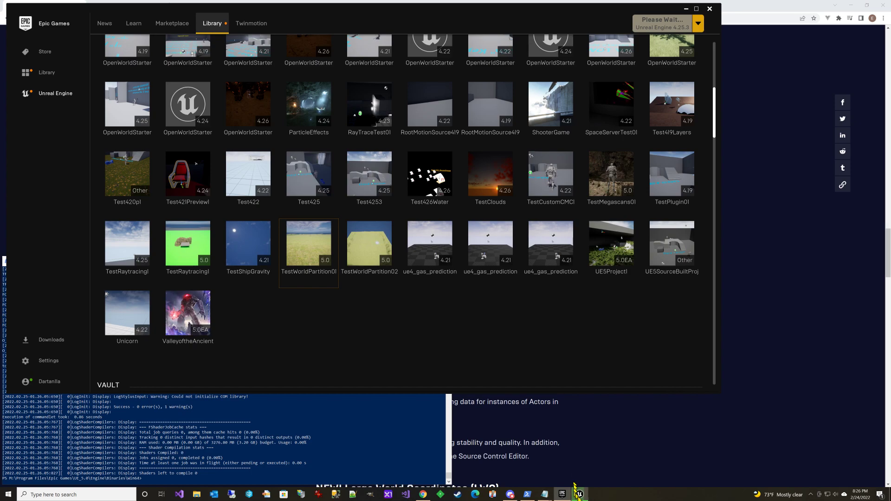
- Try to close the starting TestWorldPartition01 editor and open TestWorldPartition02 from the Library instead
right_click(579, 494)
click(585, 481)
double_click(379, 246)
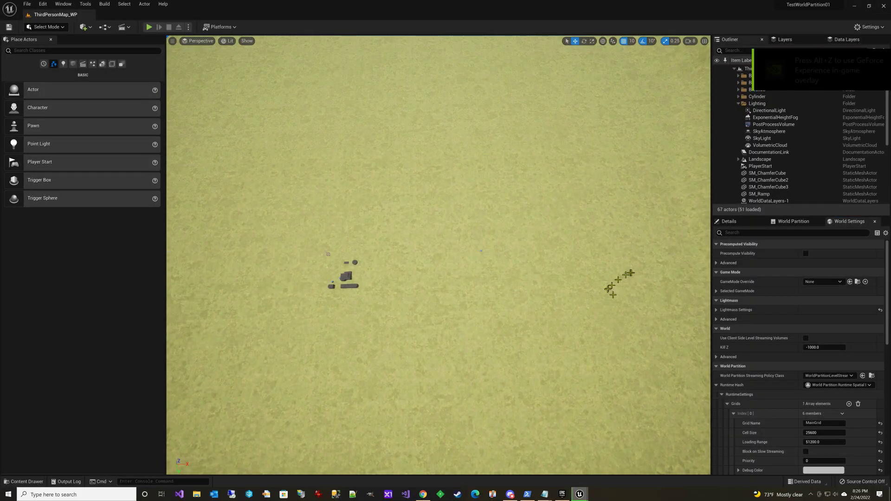
- Show the World Partition map of TestWorldPartition01 and close the TestWorldPartition02 editor window
right_drag(384, 445, 384, 420)
right_drag(524, 244, 545, 283)
click(792, 221)
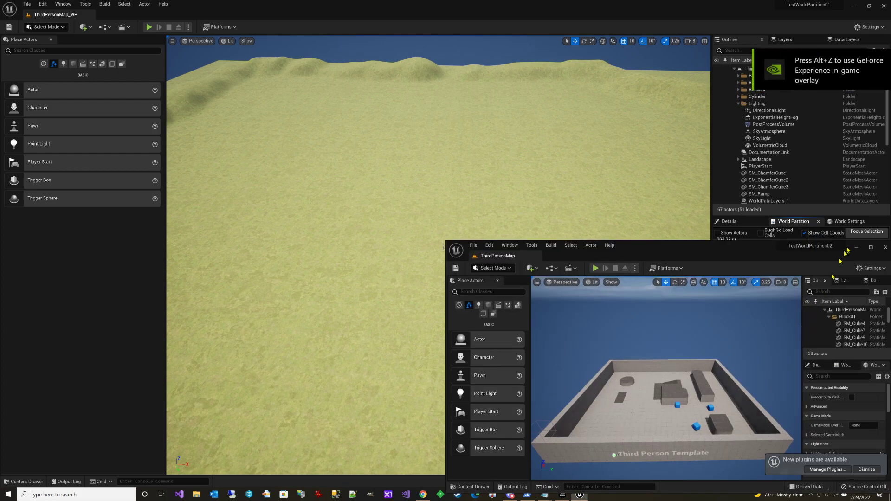
click(885, 248)
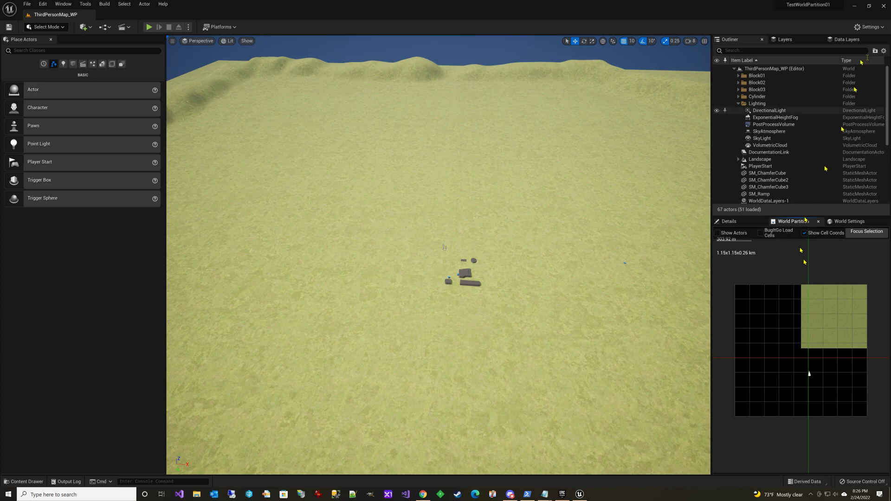
- Close the TestWorldPartition01 editor, open the TestWorldPartition02 project from the launcher, and check its World Partition view
click(884, 6)
double_click(366, 252)
click(686, 9)
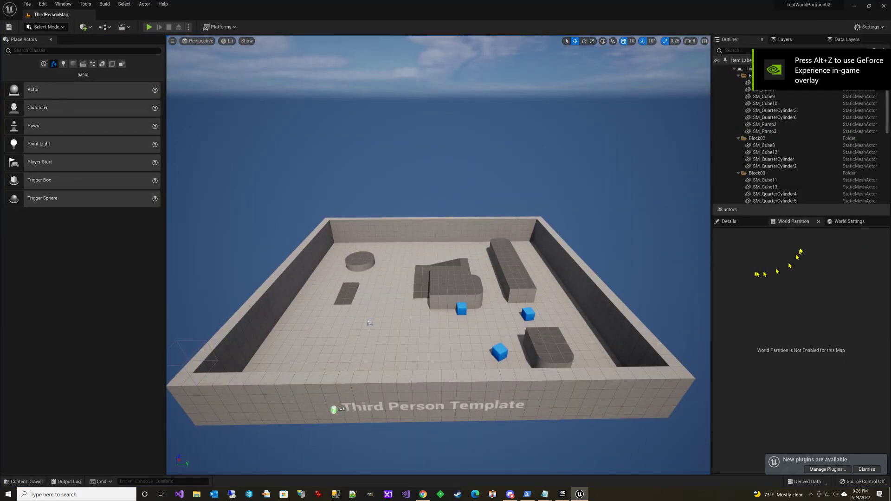
click(841, 223)
click(794, 221)
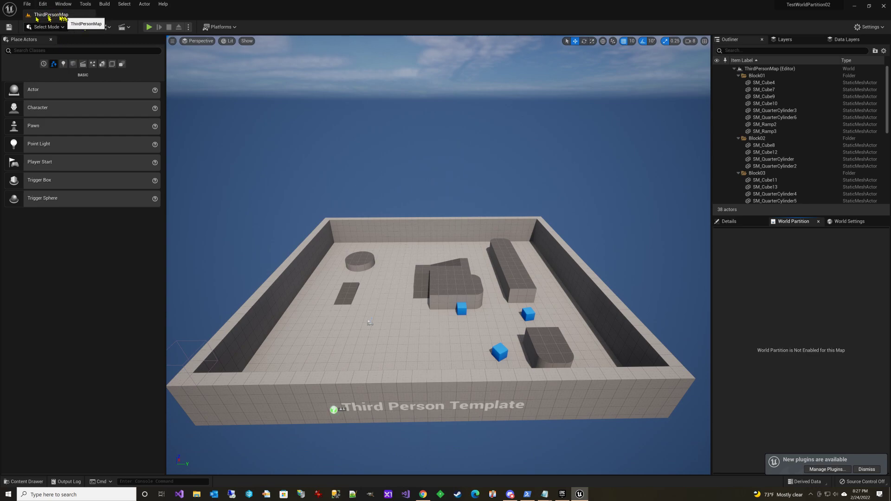
- Set both the Editor Startup Map and the Game Default Map to ThirdPersonMap_WP in the project settings
click(43, 4)
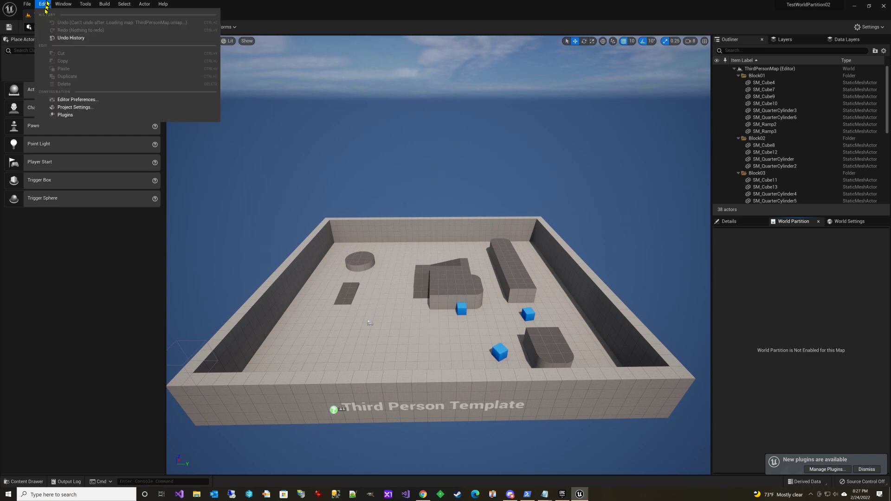
click(74, 110)
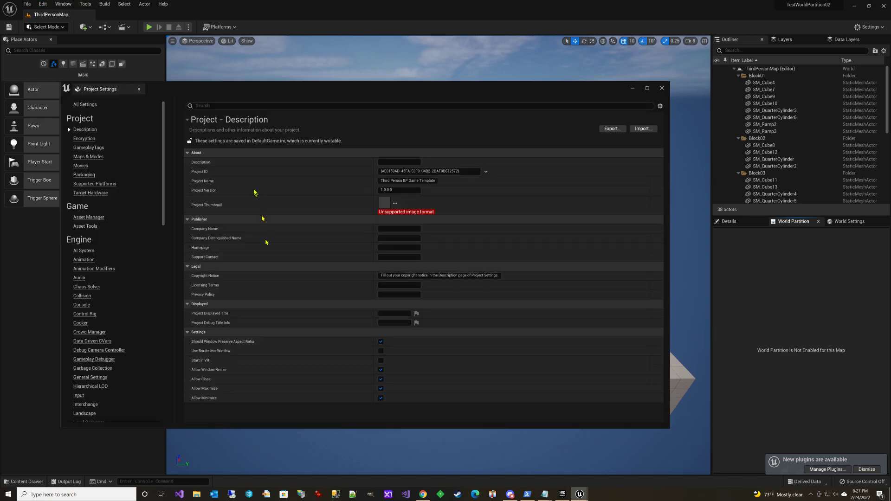
scroll(122, 401, down, 4)
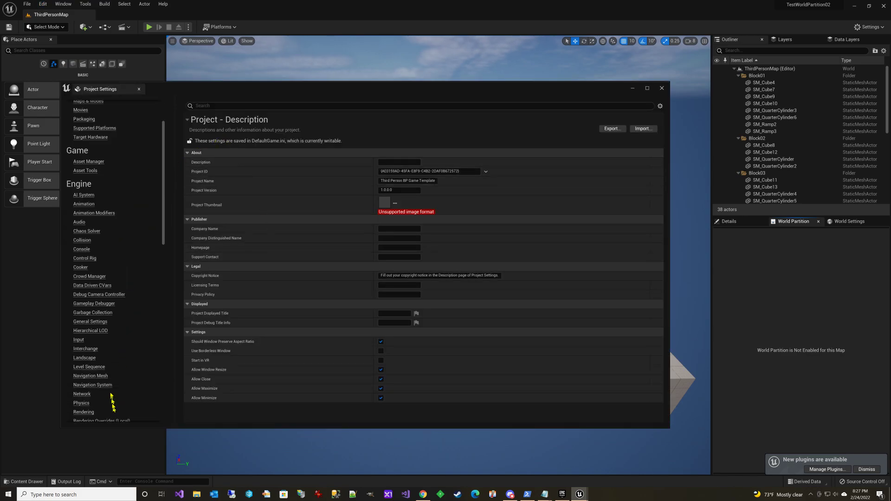
scroll(112, 390, up, 4)
click(90, 158)
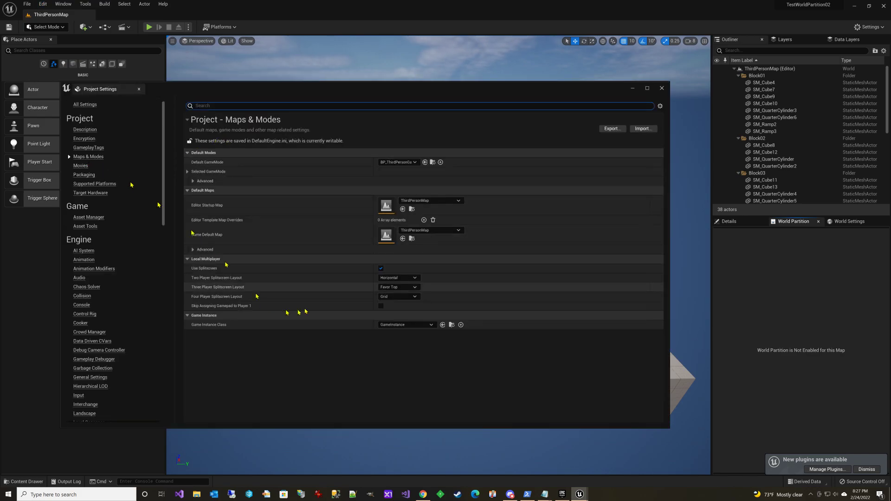
click(415, 201)
click(460, 360)
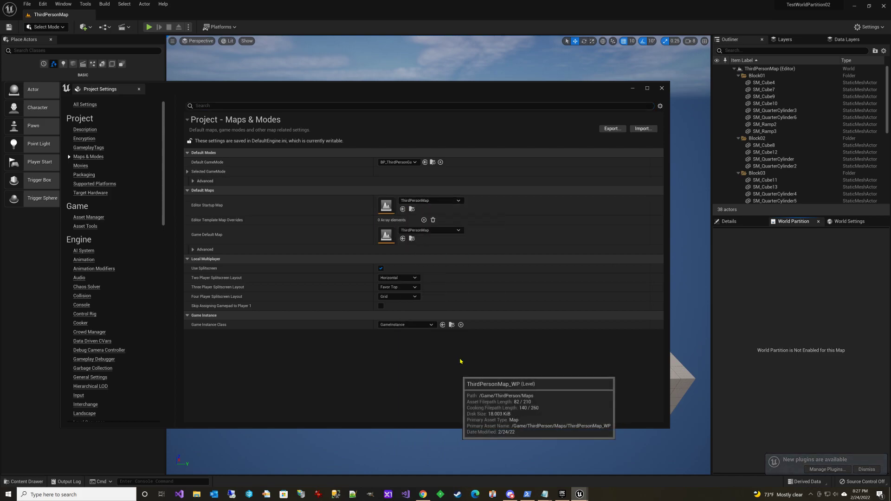
click(429, 230)
click(446, 384)
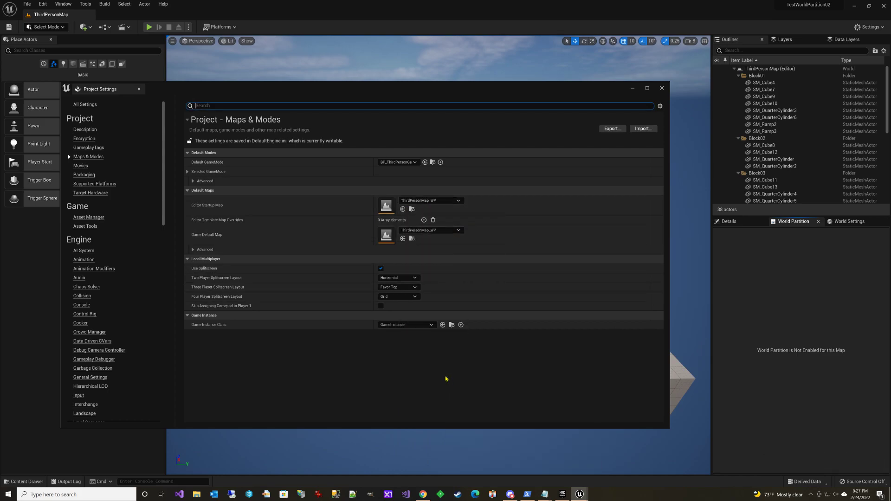
click(661, 88)
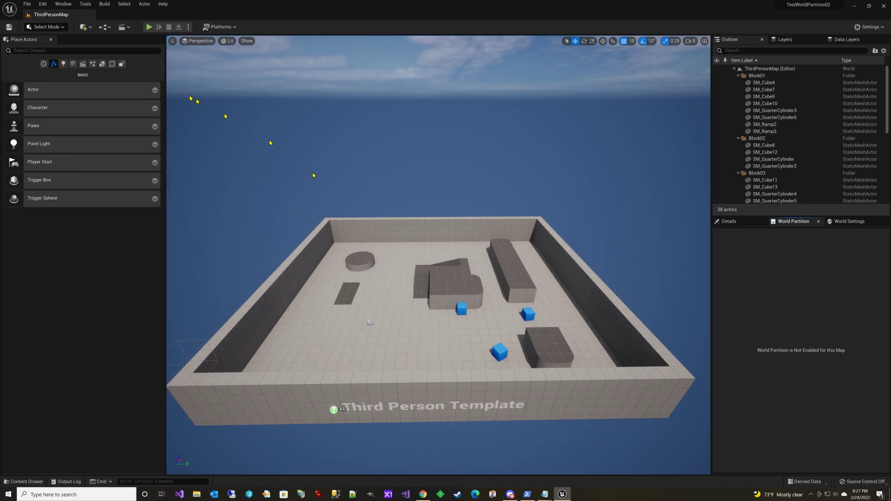
- Open the recent level ThirdPersonMap_WP and load all cells of its World Partition map
click(27, 4)
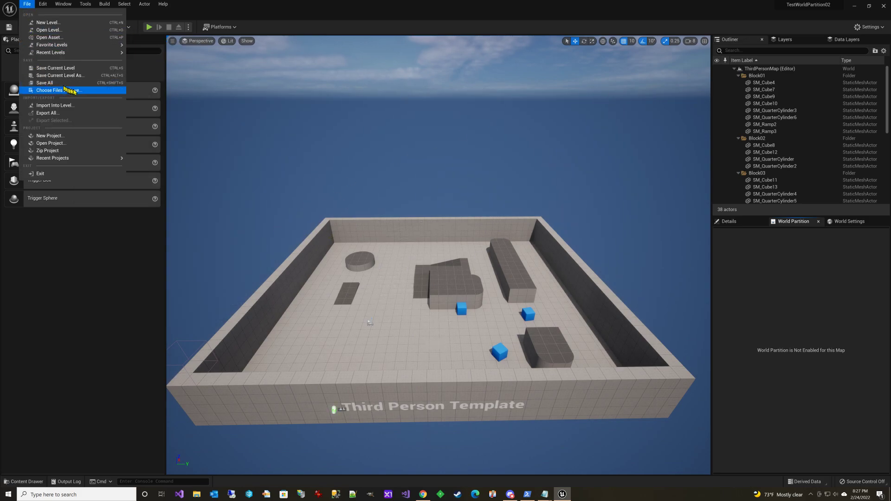
mouse_move(89, 55)
click(151, 55)
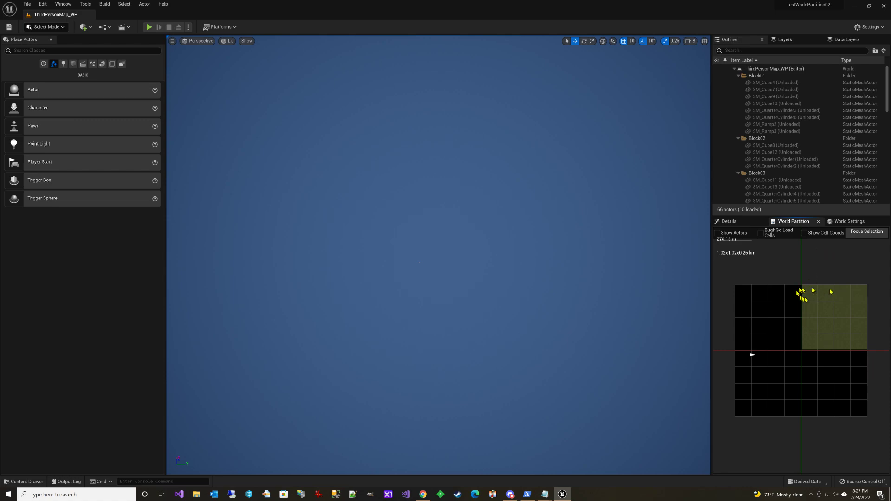
drag(725, 279, 869, 415)
right_click(861, 406)
click(863, 415)
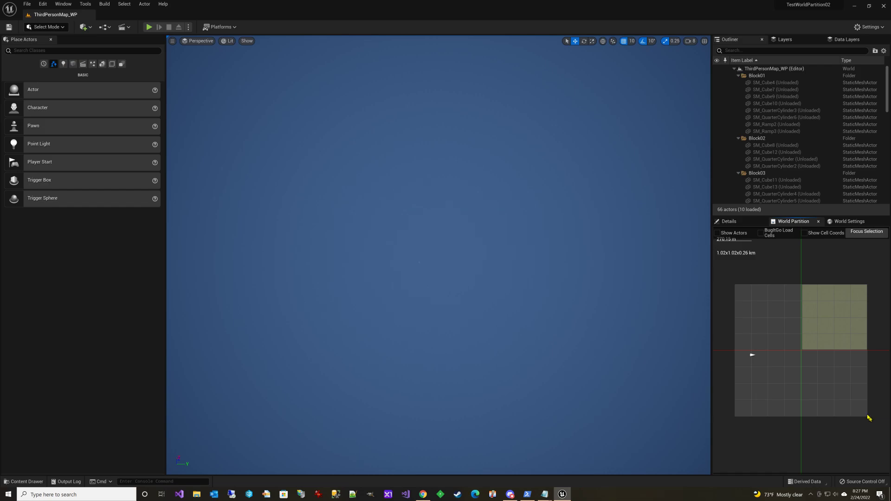
- Delete the template's floor mesh that overlaps the landscape inside the walled arena
key(s)
right_drag(438, 255, 350, 251)
key(w)
key(w)
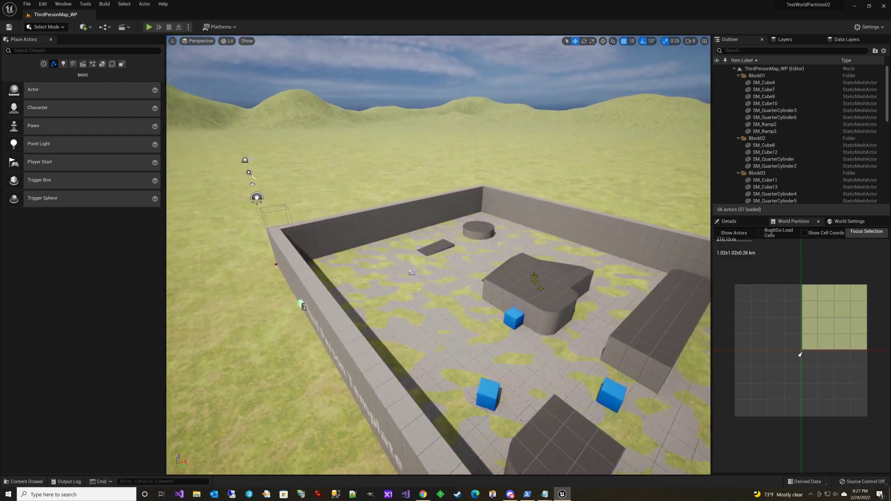
click(443, 310)
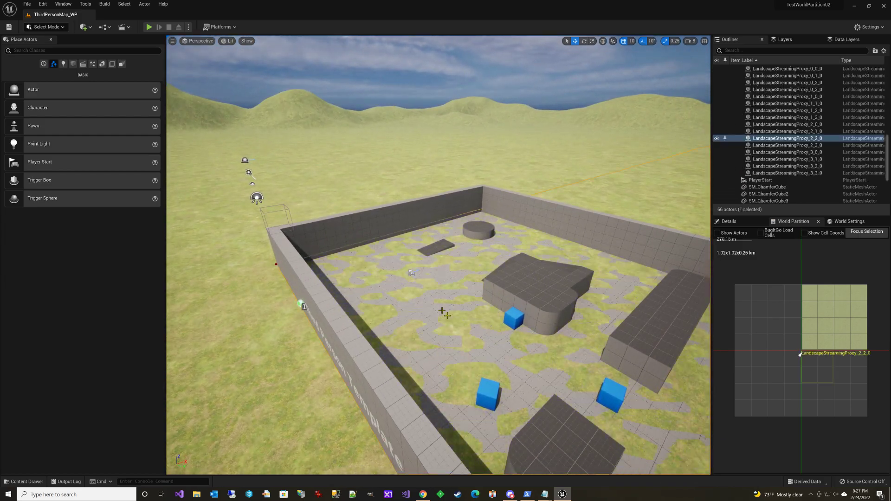
right_drag(438, 261, 435, 280)
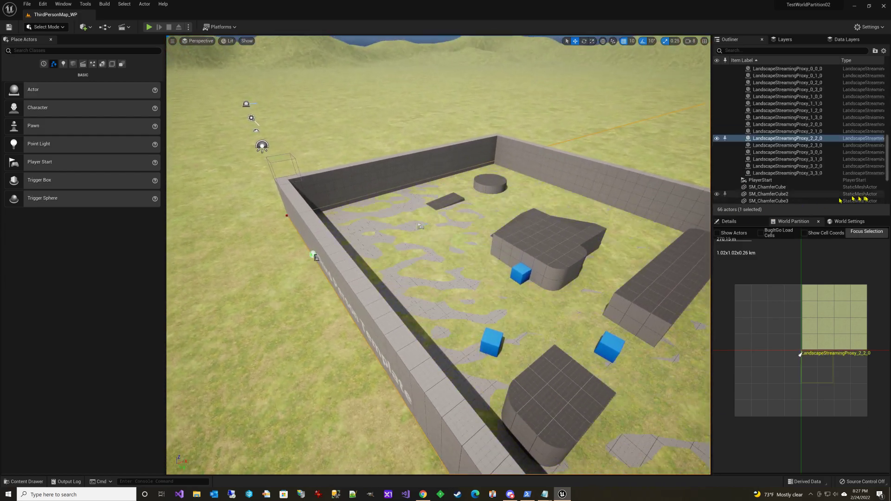
scroll(843, 197, up, 10)
right_drag(436, 233, 477, 236)
click(477, 179)
key(Delete)
- Delete the four walls surrounding the template's arena
key(s)
key(w)
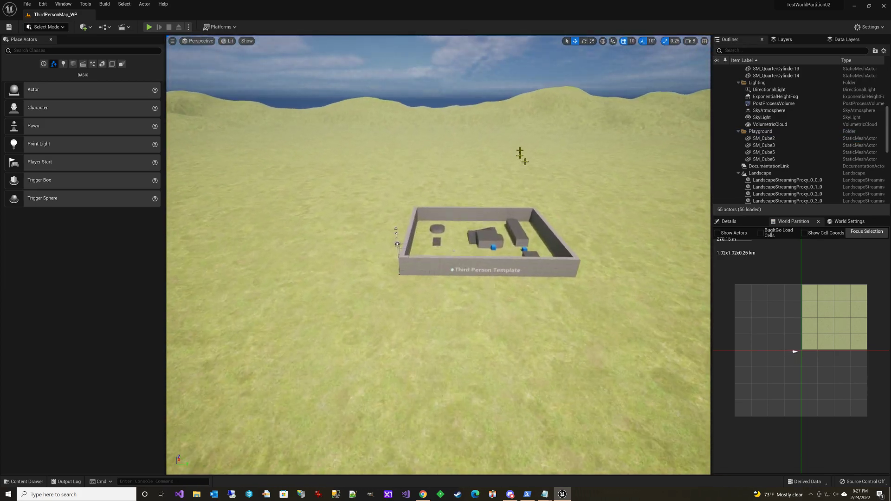
click(430, 270)
key(Delete)
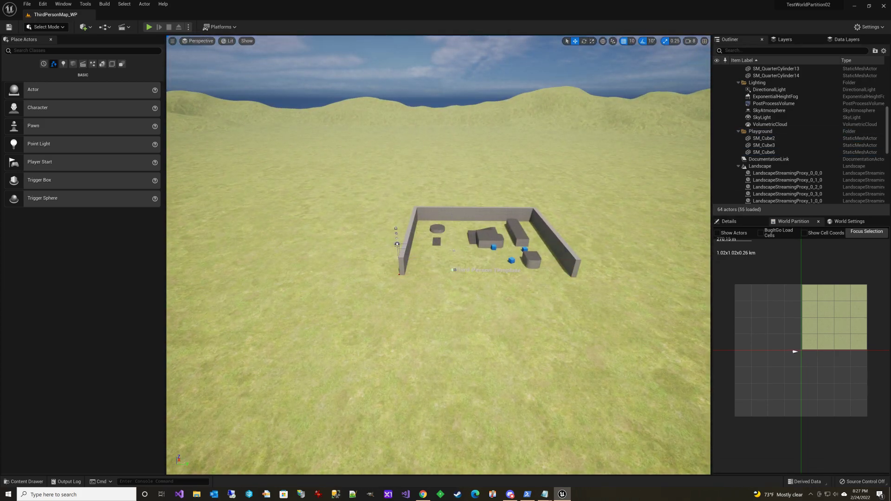
click(459, 216)
key(Delete)
click(411, 232)
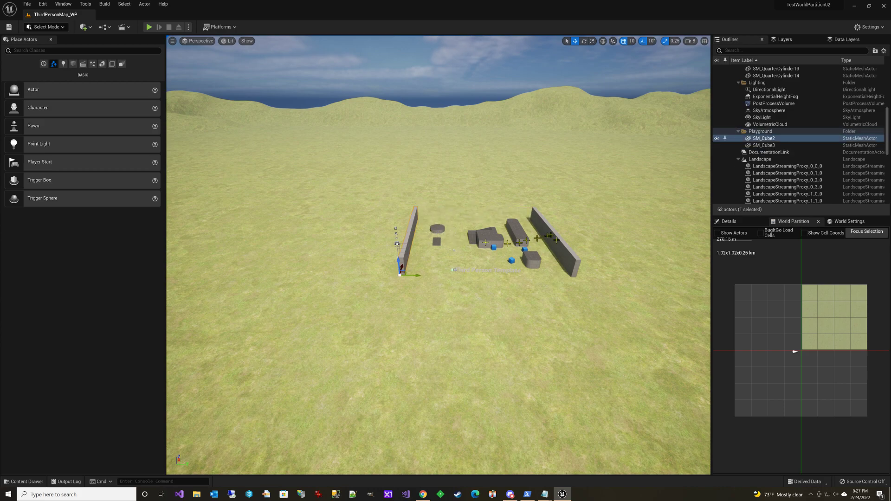
key(Delete)
click(547, 237)
key(Delete)
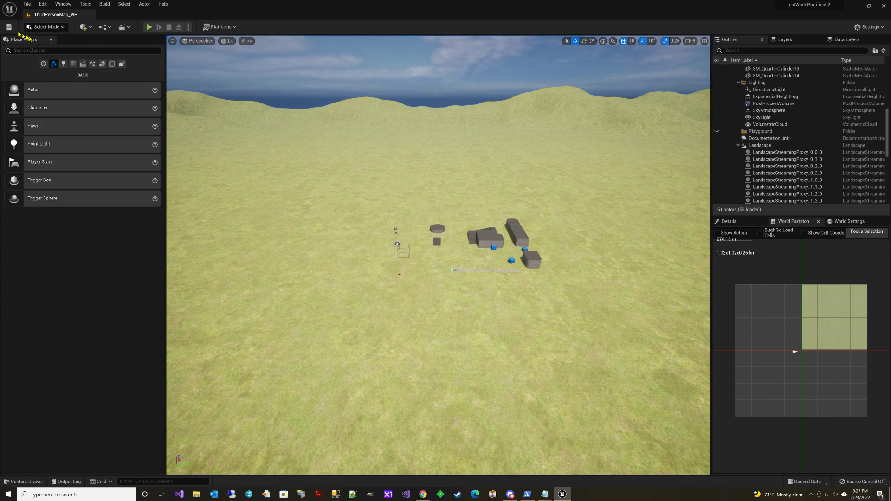
- Unload two blocks of World Partition cells in the map's upper-right quadrant and look at the landscape from a distance
key(d)
right_drag(508, 200, 483, 195)
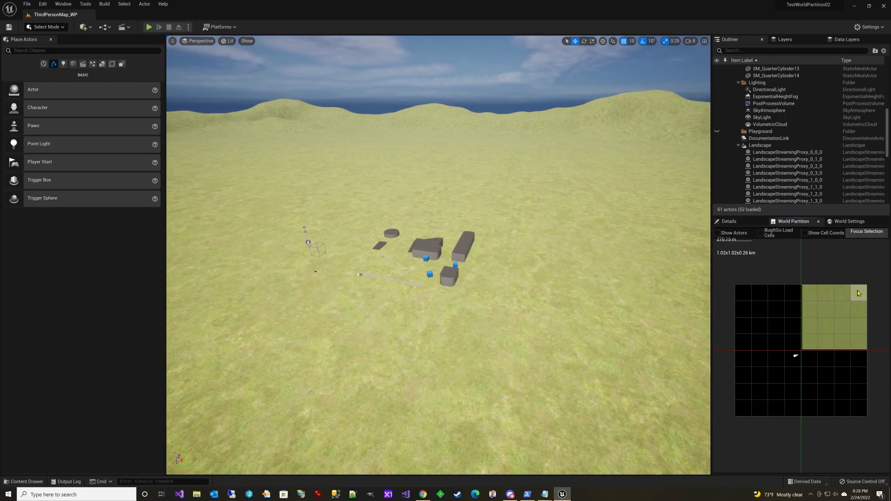
right_drag(676, 242, 583, 238)
key(s)
drag(832, 277, 877, 313)
right_click(878, 316)
click(861, 314)
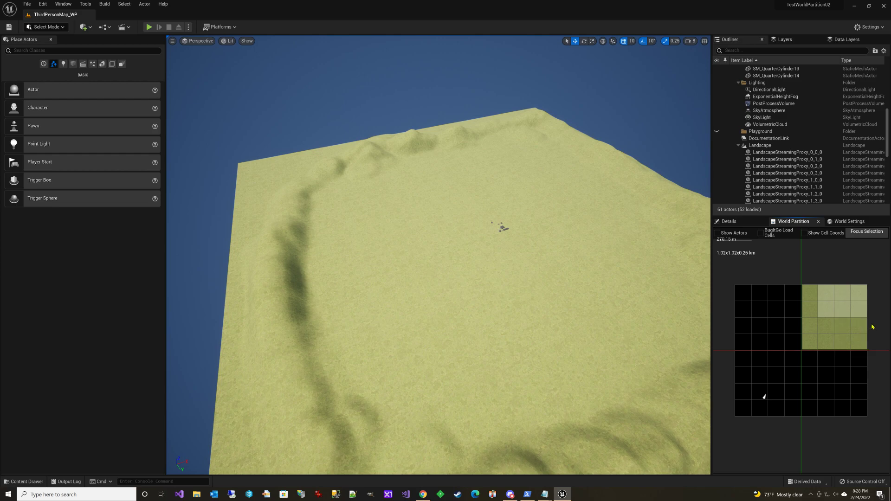
right_drag(525, 263, 603, 263)
drag(804, 277, 841, 335)
right_click(836, 327)
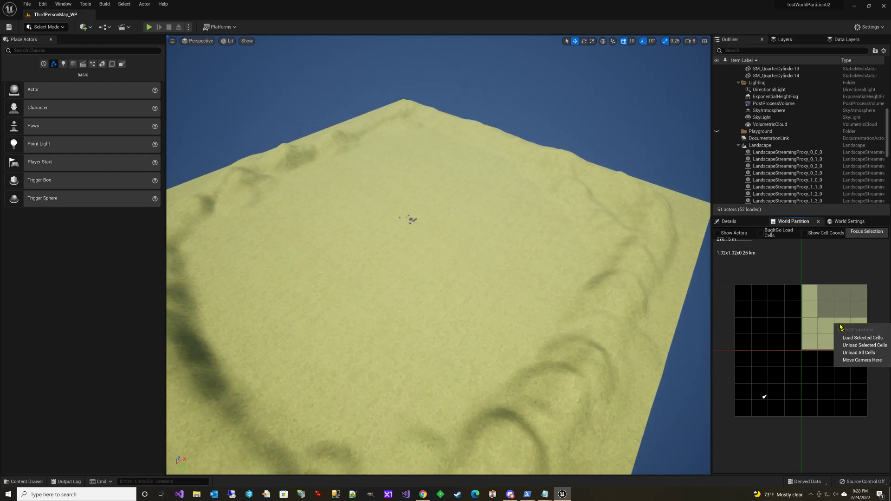
click(860, 345)
right_drag(575, 255, 480, 224)
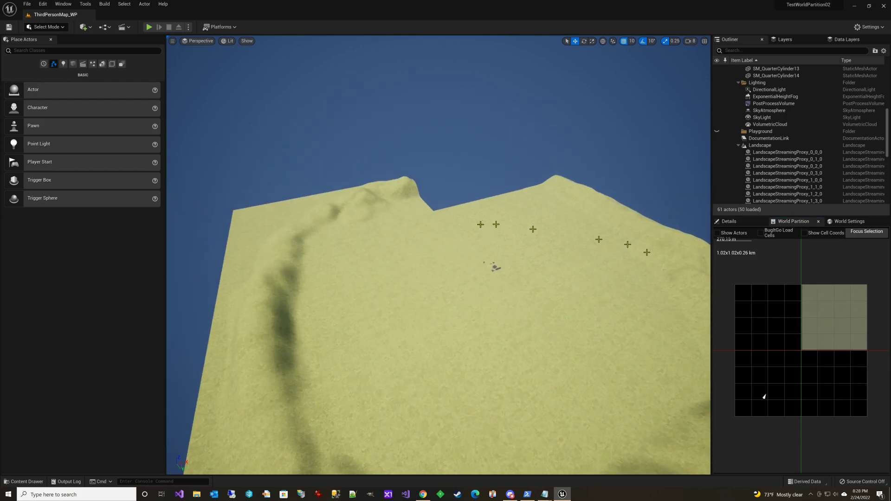
- Reload the selected World Partition cells and fly back towards the template's shapes
right_click(852, 335)
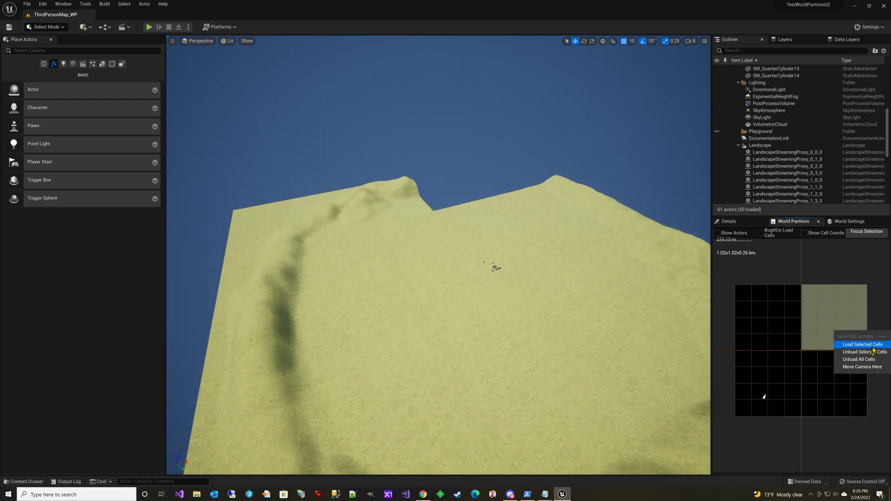
click(874, 348)
right_drag(439, 255, 395, 252)
key(d)
key(w)
key(w)
key(s)
- Select the WorldPartitionHLOD actors in the Outliner to review them, and briefly show the PowerShell window
scroll(818, 160, down, 8)
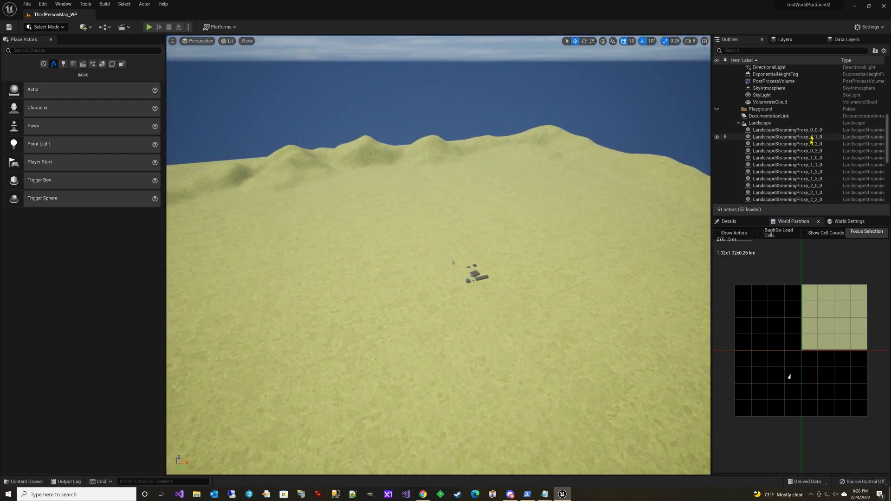
click(810, 145)
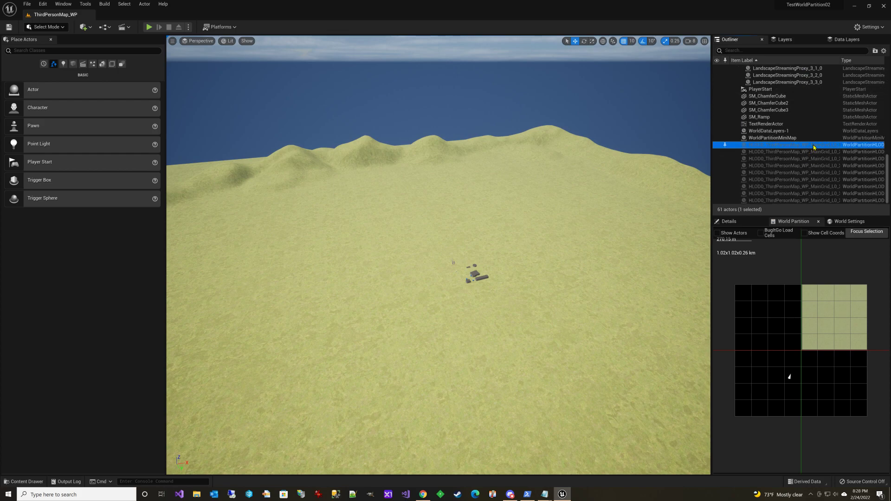
shift+click(809, 200)
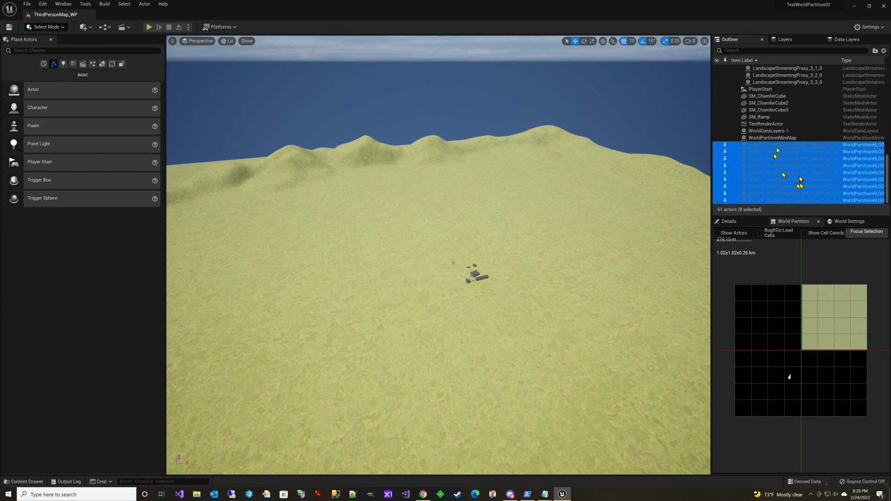
click(804, 146)
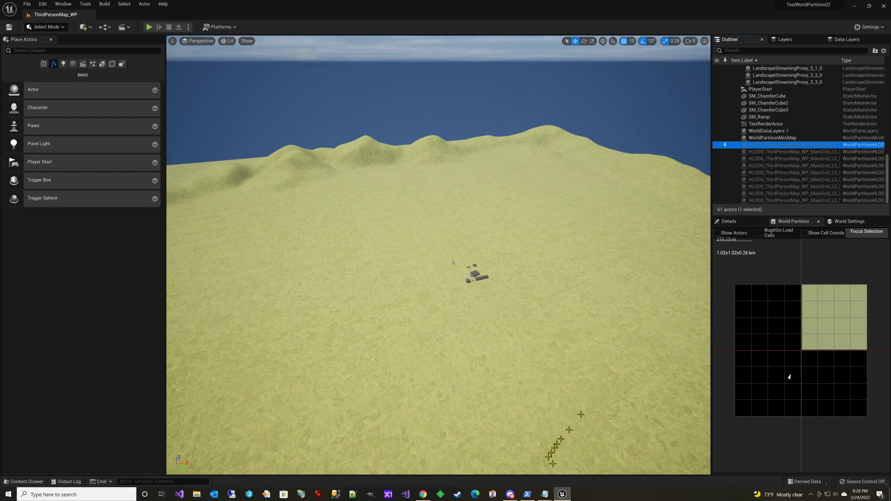
click(530, 497)
click(531, 497)
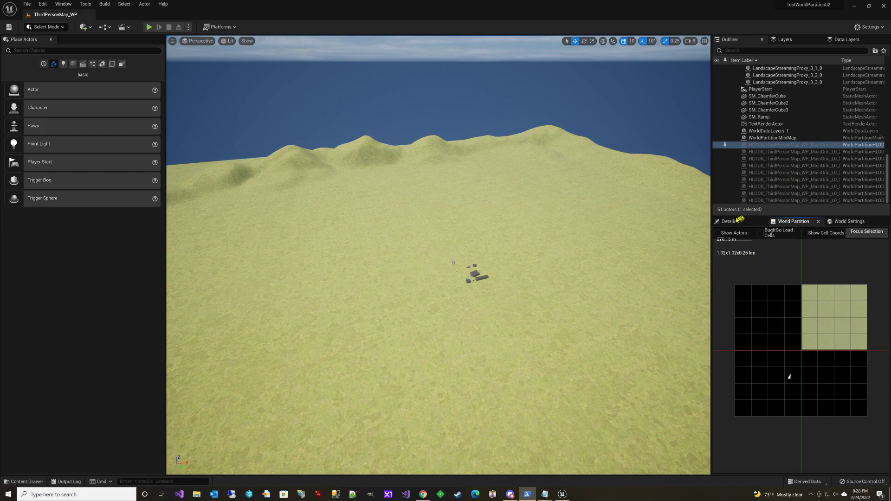
- Fly around the landscape to examine the whole terrain and the template shapes from several sides
right_drag(470, 188, 495, 197)
key(s)
key(a)
key(w)
key(d)
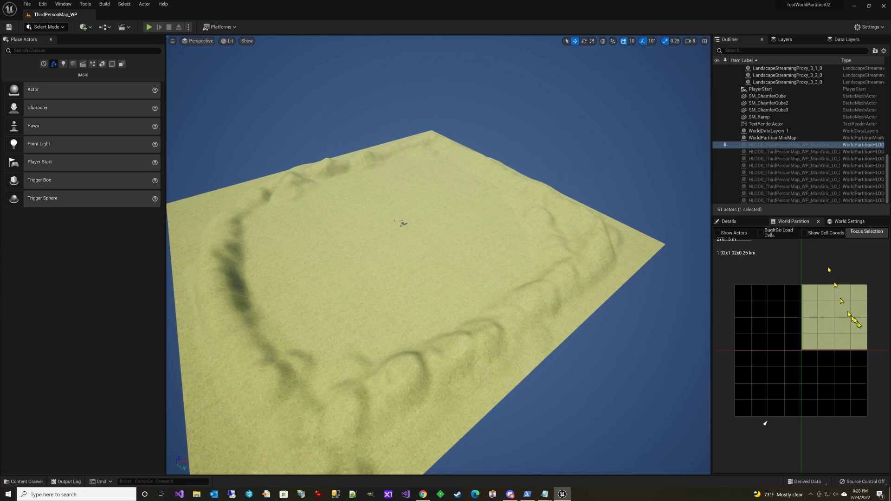
right_drag(512, 256, 394, 260)
key(w)
key(s)
key(d)
key(w)
key(d)
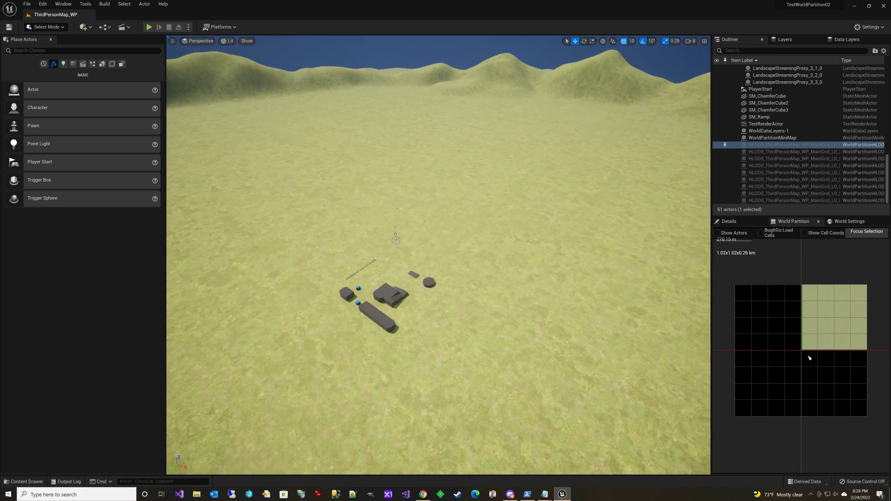
- Play the level in the viewport, then clear the Map Check messages and close the Message Log
click(149, 27)
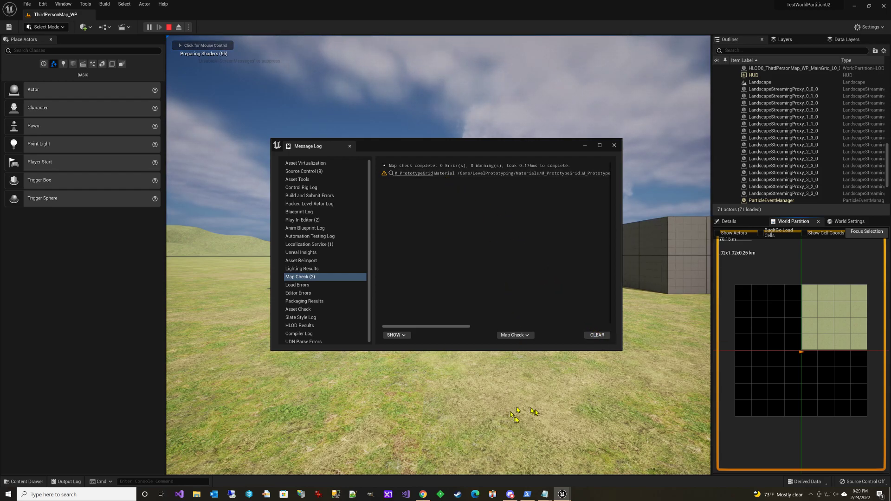
click(597, 335)
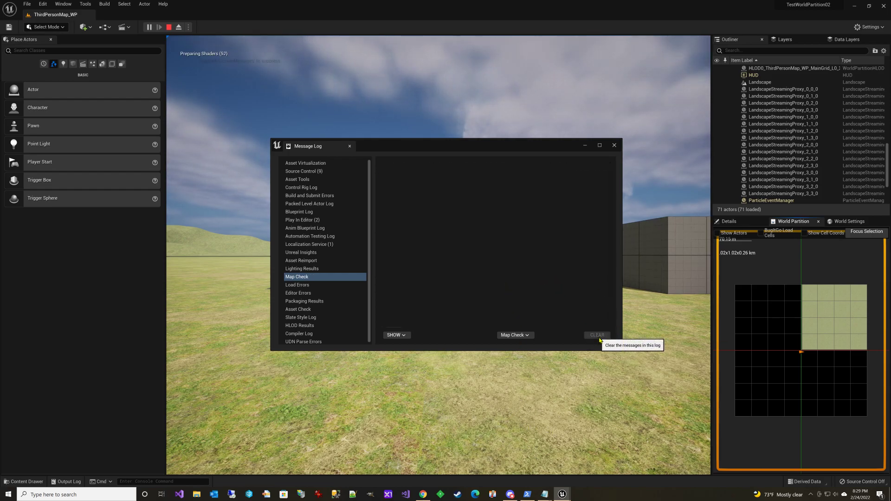
click(614, 146)
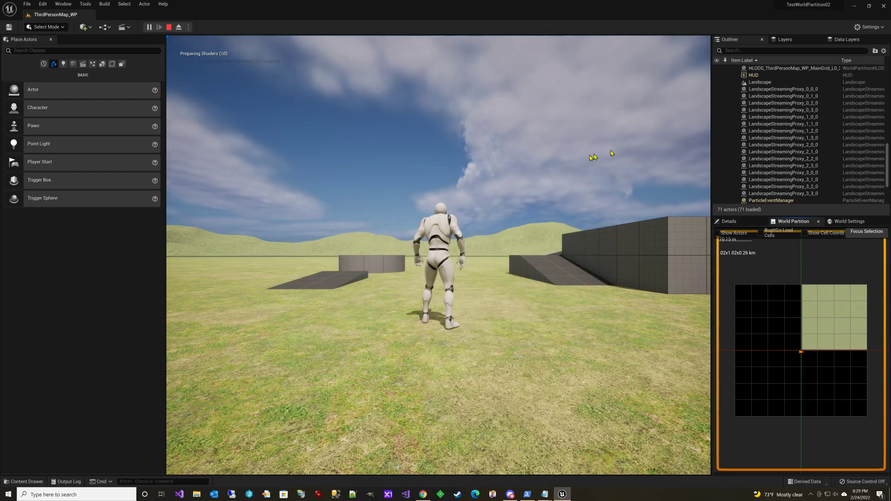
- Run the character around the grass near the ramp and cylinder in the play session
click(604, 152)
key(s)
key(w)
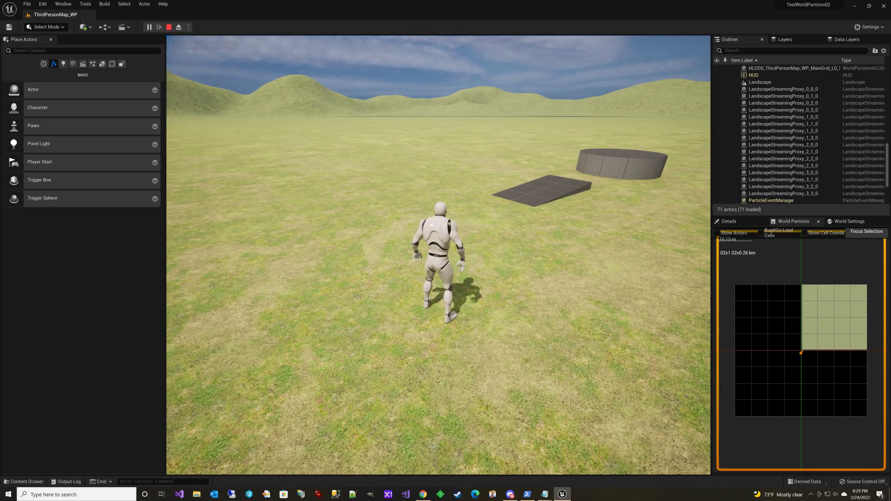
key(w)
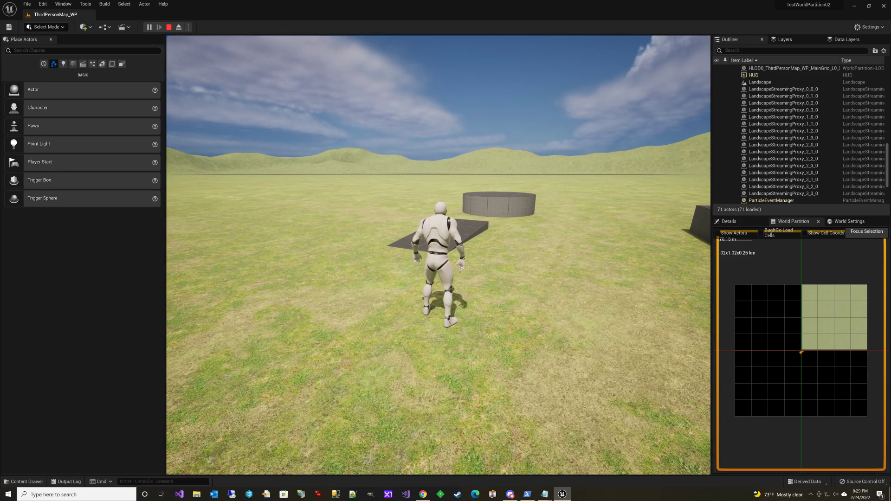
- Inspect the first HLOD0 MainGrid actor's LandscapeMeshProxyComponent during play, and briefly check the Maps folder's assets
key(alt+Tab)
click(615, 3)
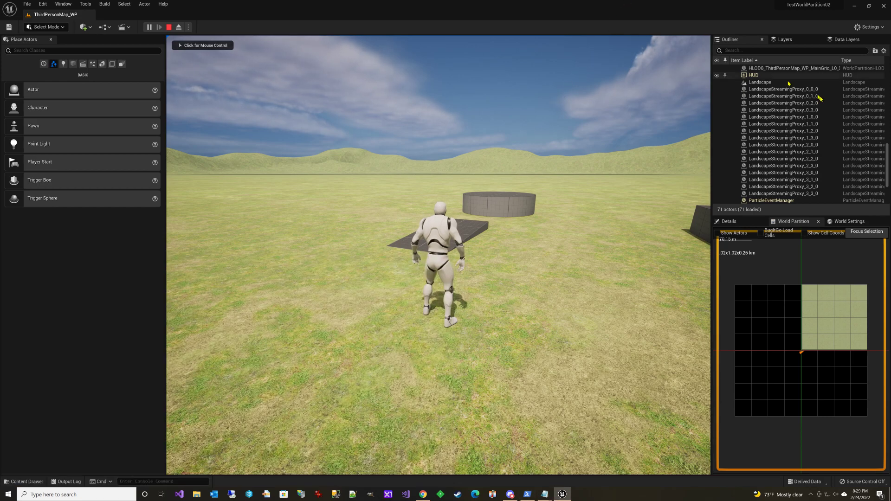
drag(888, 158, 879, 129)
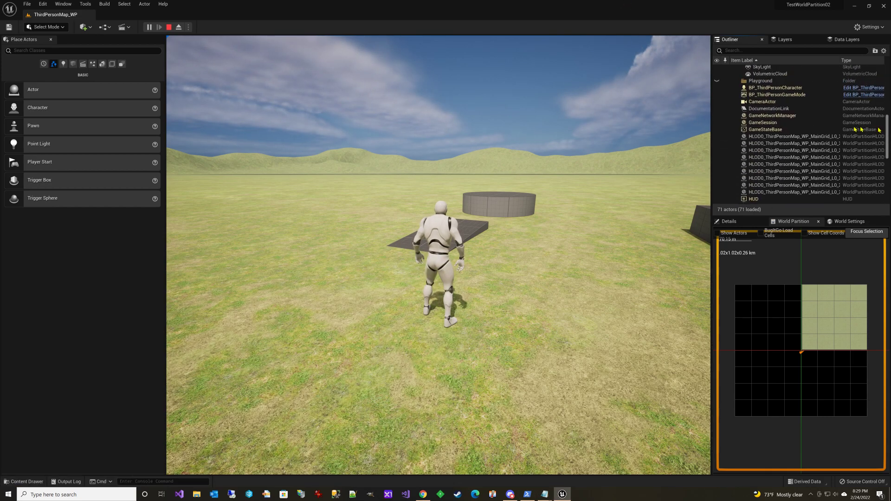
click(808, 136)
click(731, 222)
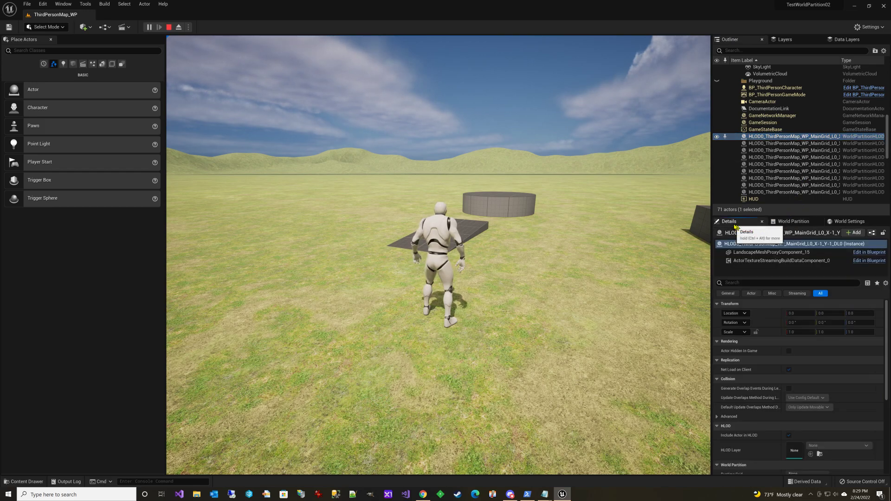
click(761, 253)
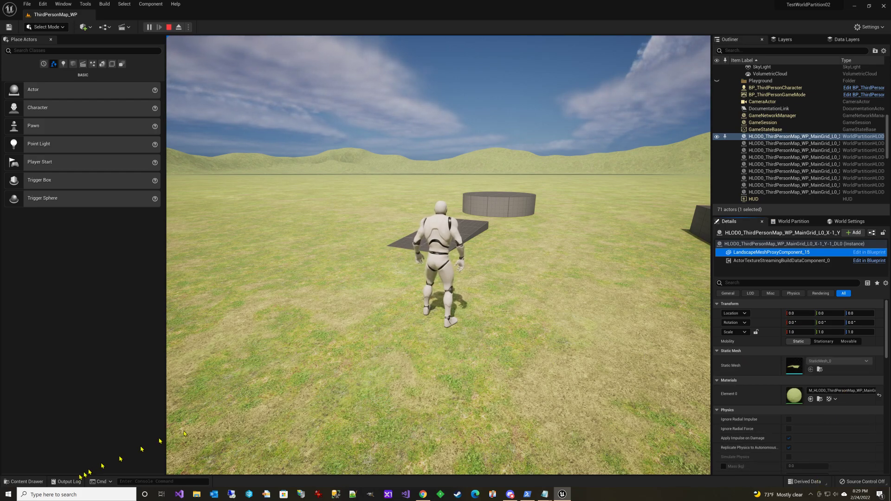
click(26, 482)
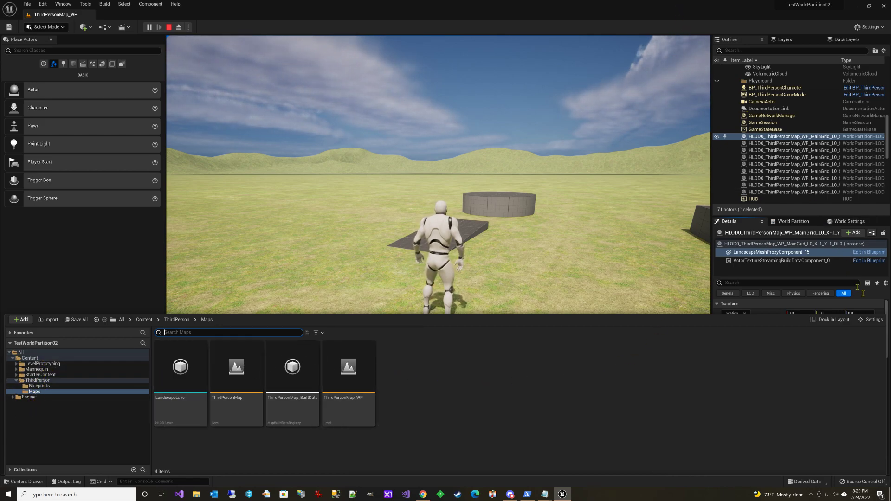
click(27, 481)
- Eject from the character and fly far out over the landscape to examine how its cells stream with distance
click(617, 212)
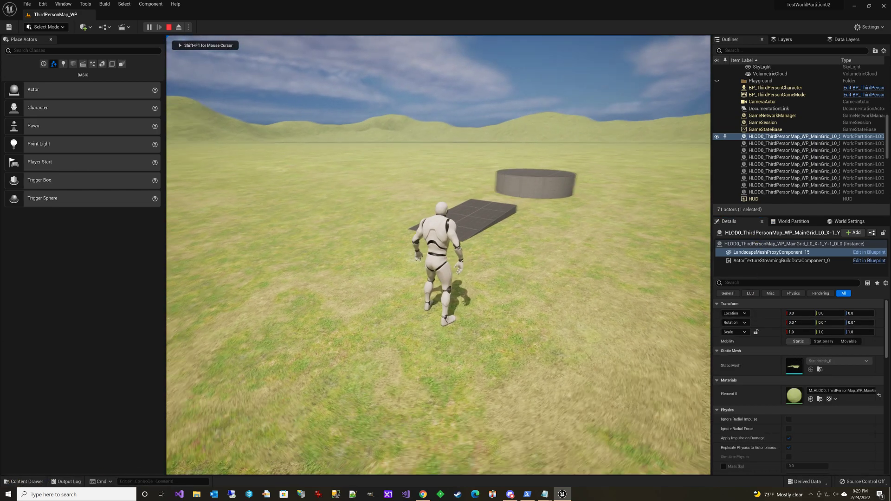
key(F8)
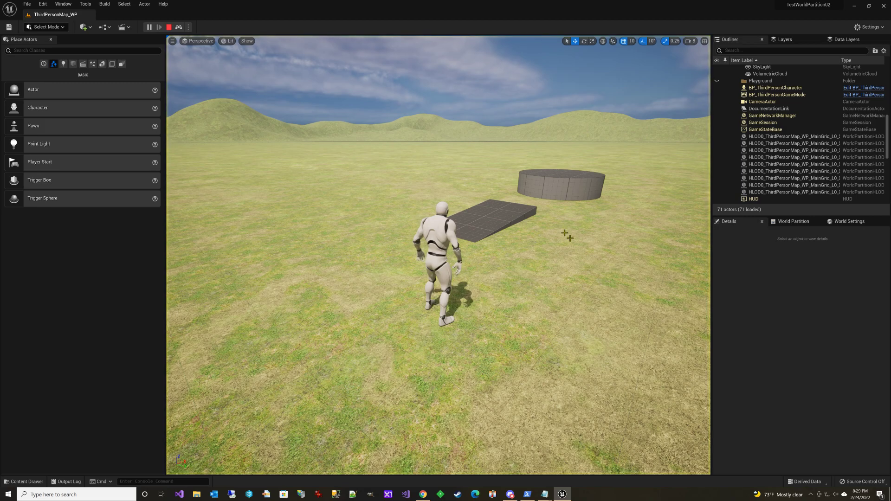
key(s)
right_drag(576, 229, 427, 303)
key(s)
key(s)
key(w)
key(d)
key(d)
key(w)
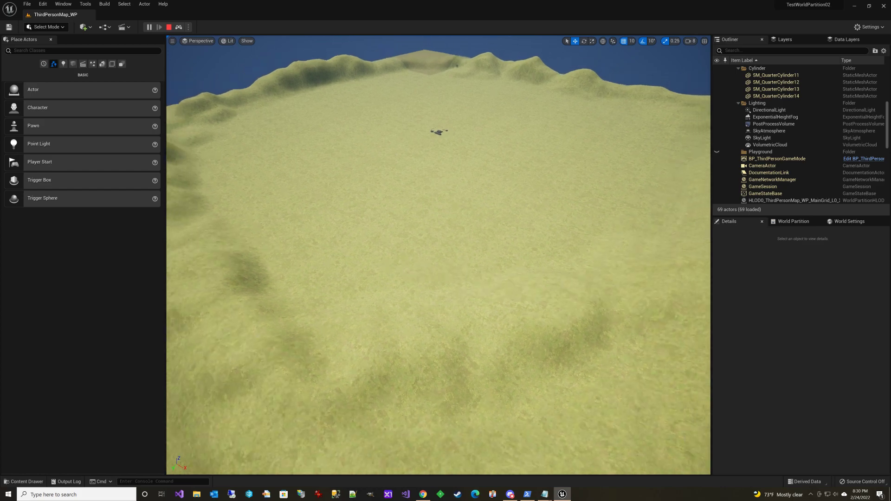
key(s)
key(s)
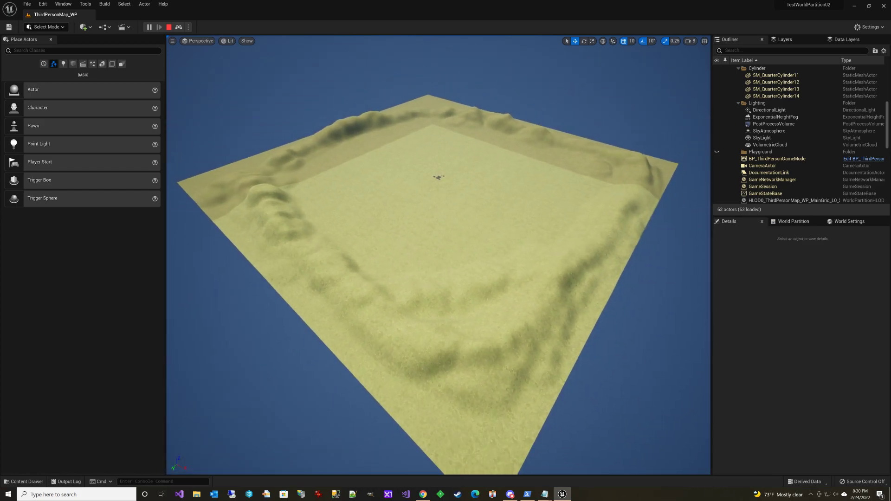
key(w)
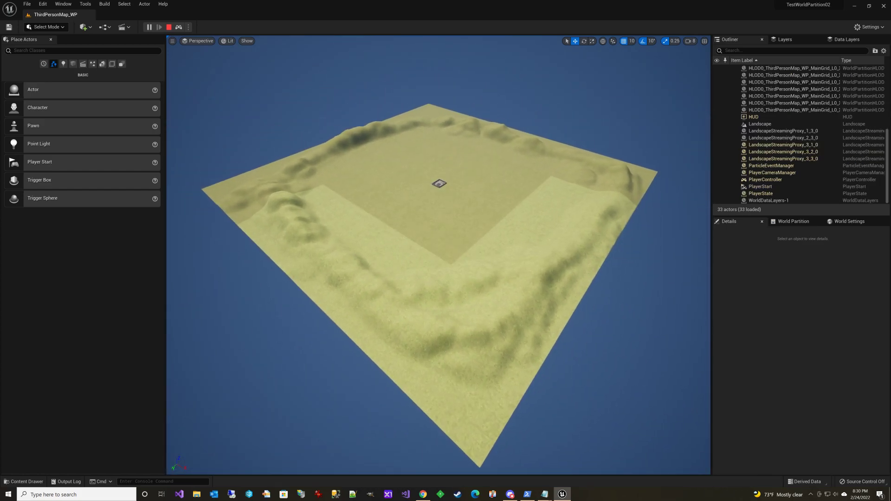
right_drag(426, 303, 427, 285)
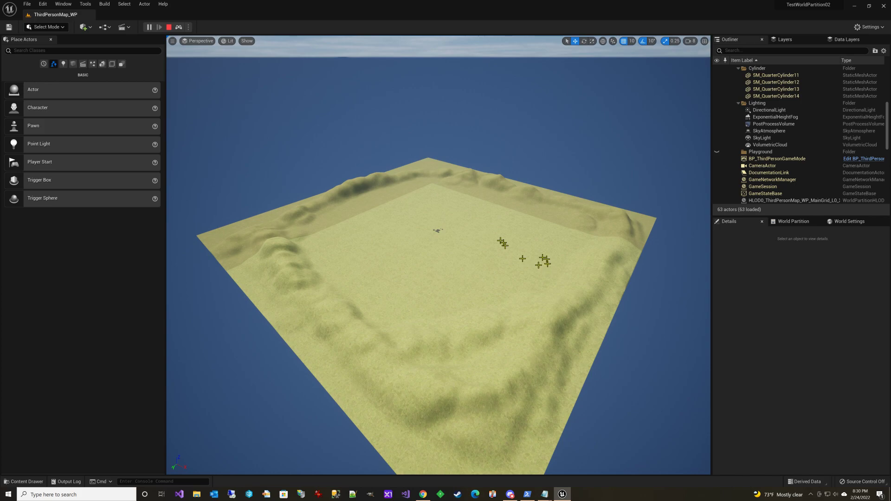
- Switch the viewport to Wireframe to examine streamed and HLOD terrain, and check the World Partition map and World Settings
click(227, 42)
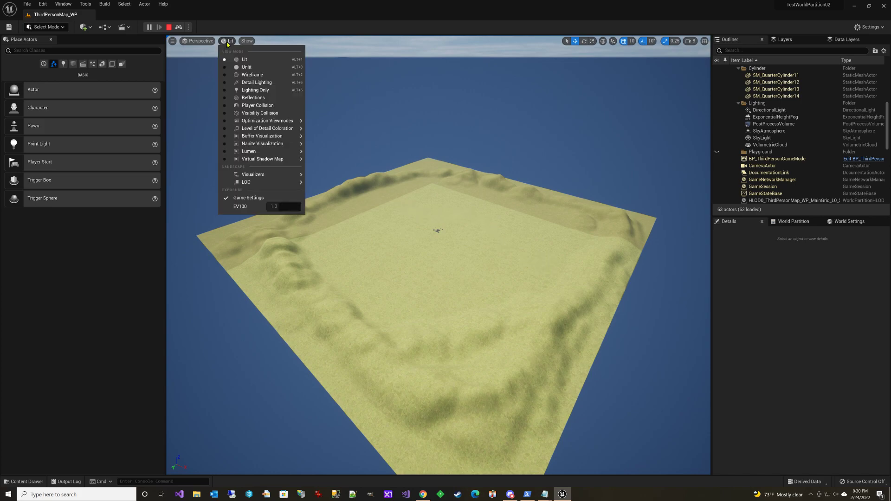
click(244, 75)
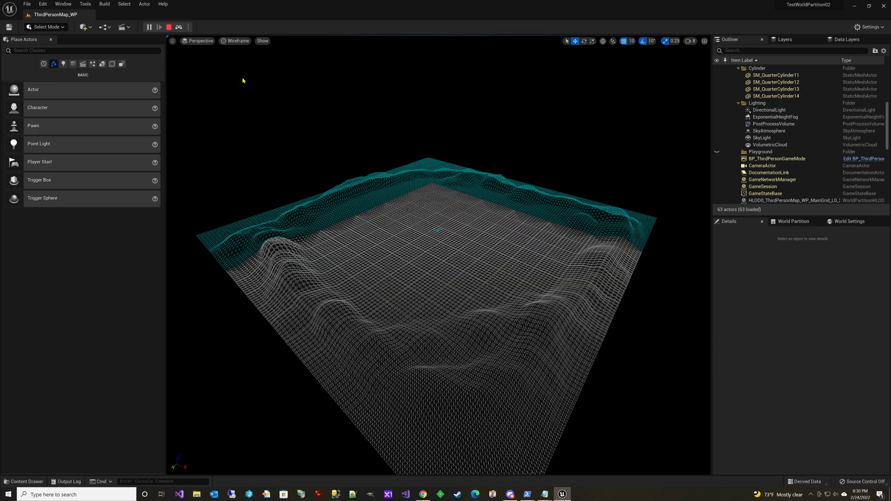
right_drag(334, 219, 302, 227)
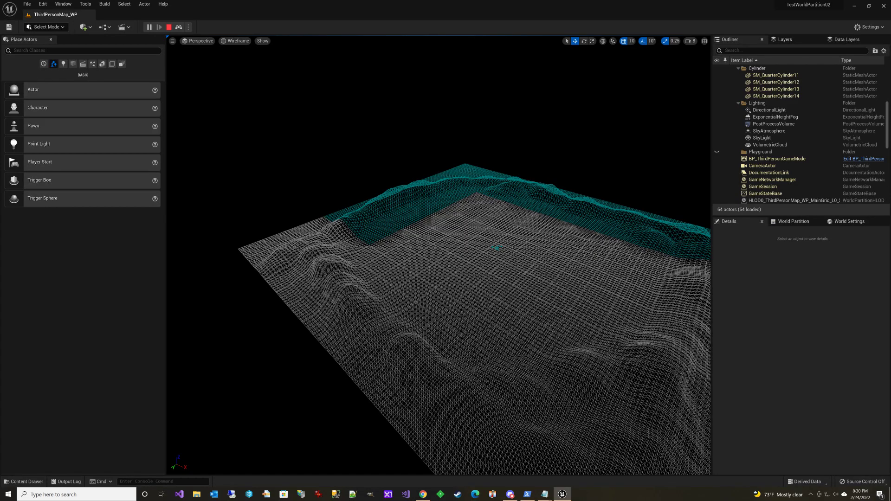
right_drag(302, 228, 366, 227)
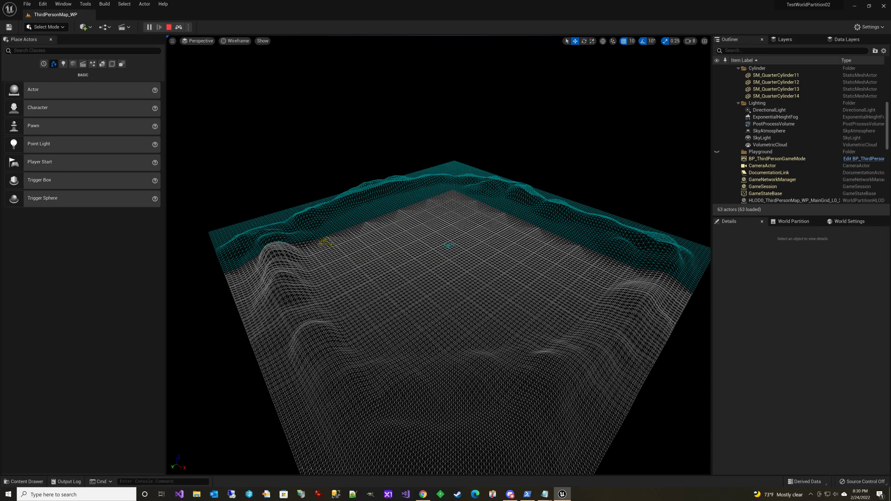
click(789, 222)
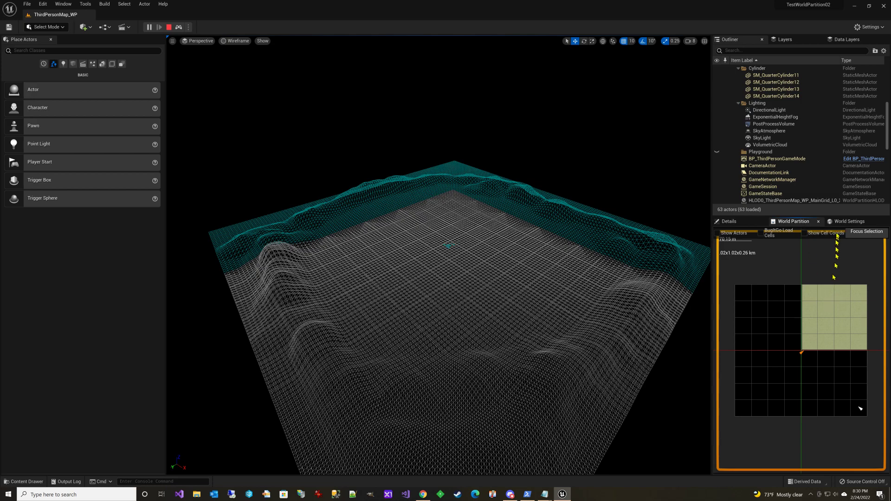
click(840, 222)
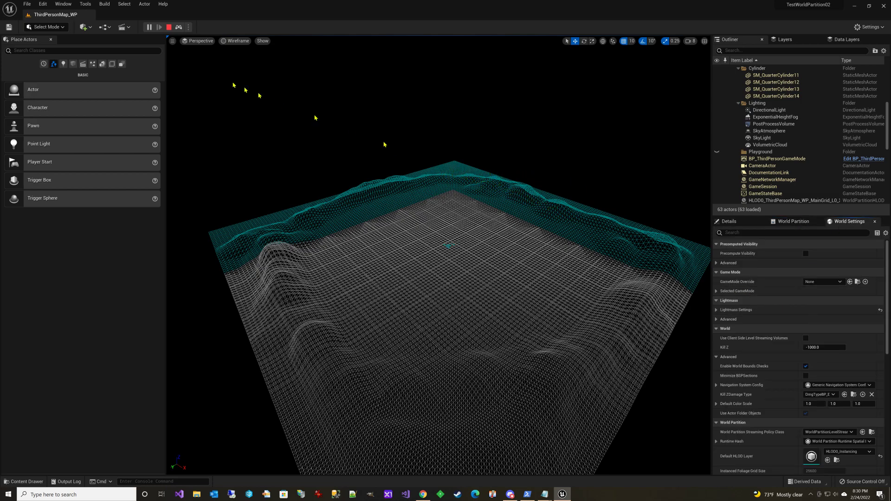
- Stop the play session and return the viewport to Lit view mode
click(169, 27)
mouse_move(560, 159)
right_down()
mouse_move(560, 208)
mouse_move(558, 158)
right_up()
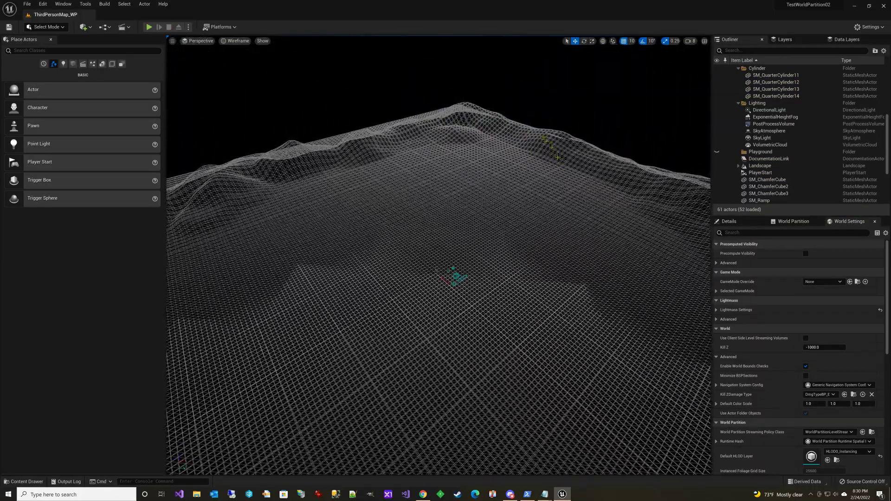
click(235, 41)
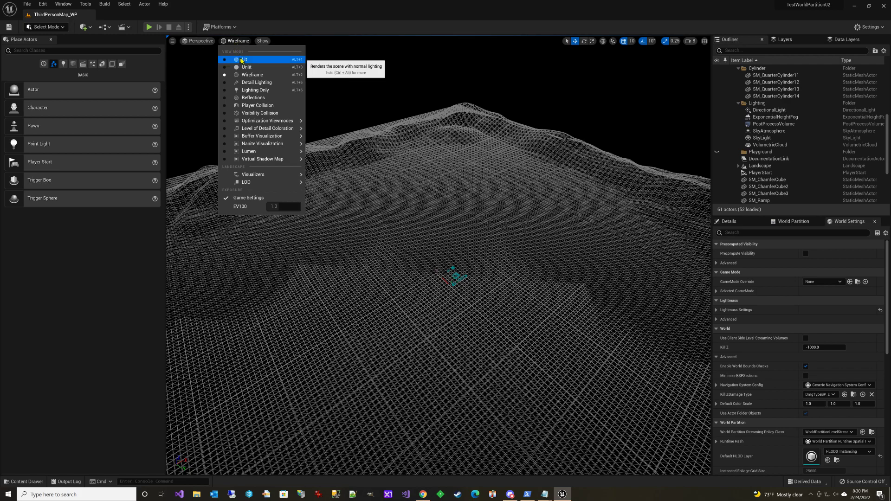
click(243, 60)
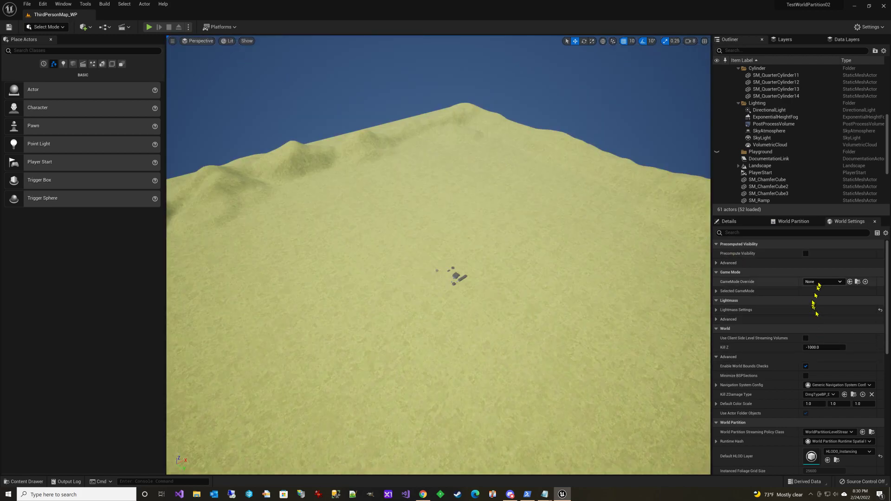
- Set the MainGrid's Loading Range to 25600 in the World Partition runtime settings and save the level
click(796, 222)
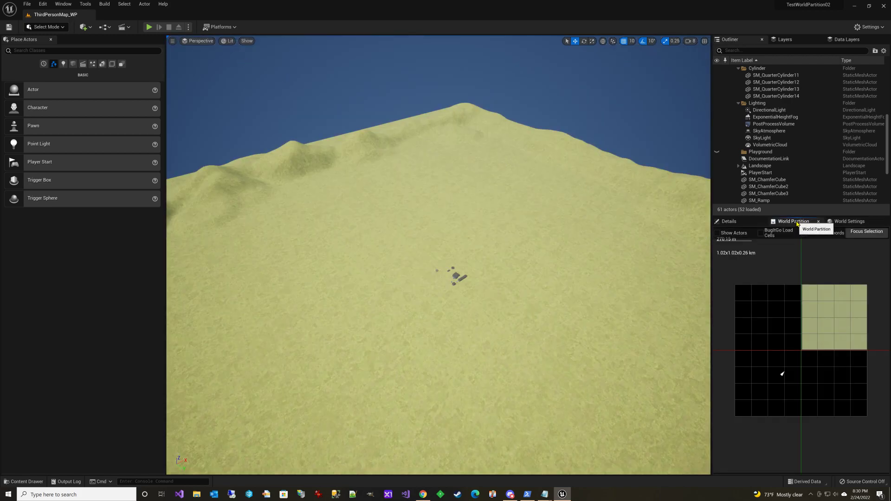
click(848, 222)
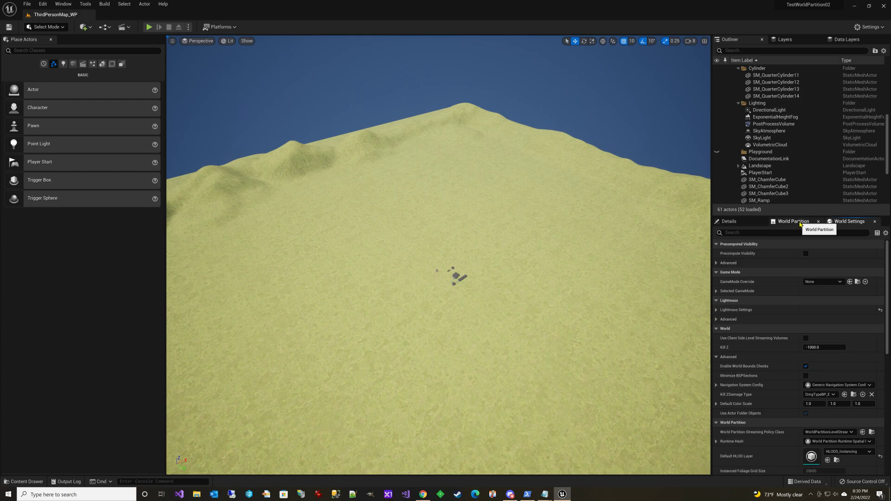
scroll(827, 322, down, 4)
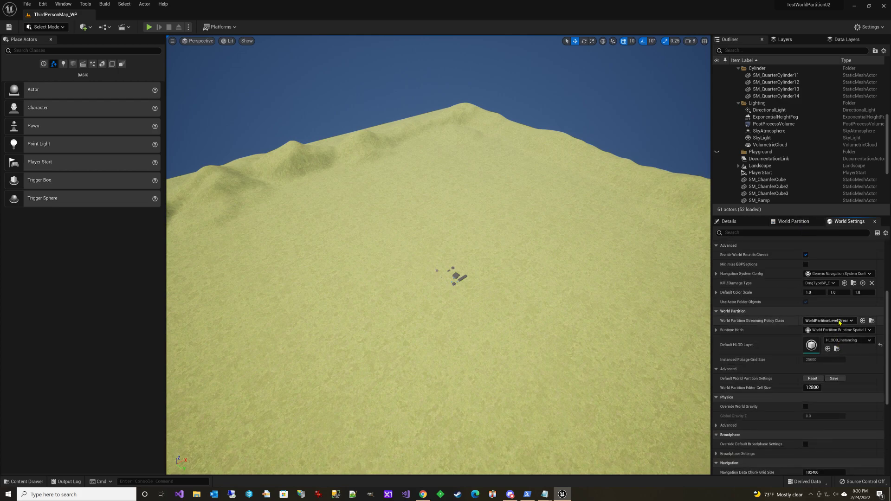
scroll(827, 322, down, 1)
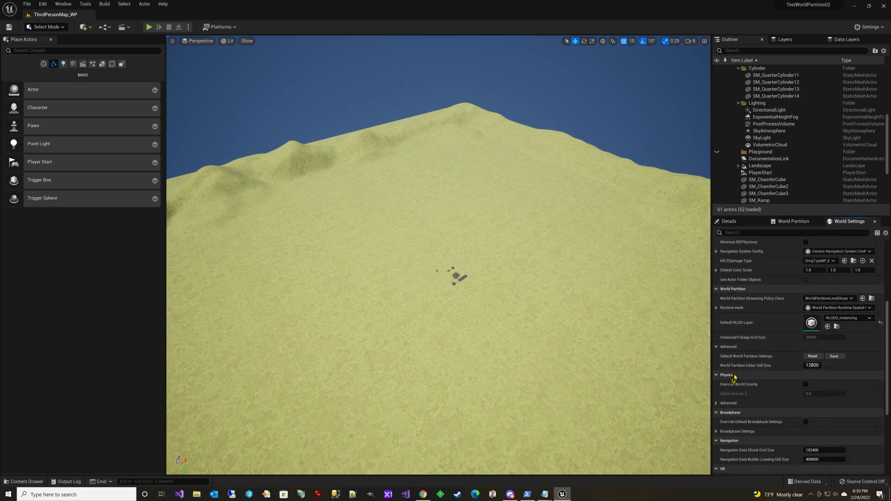
click(716, 308)
click(722, 317)
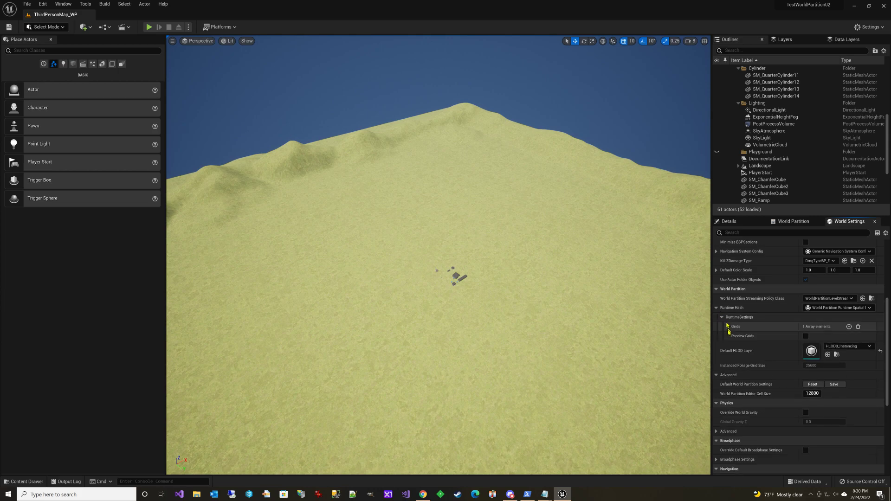
click(727, 326)
click(733, 336)
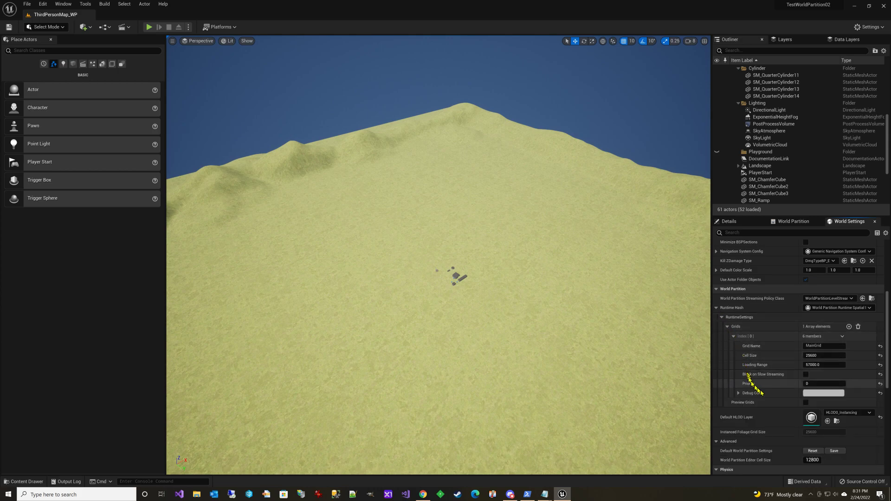
click(824, 364)
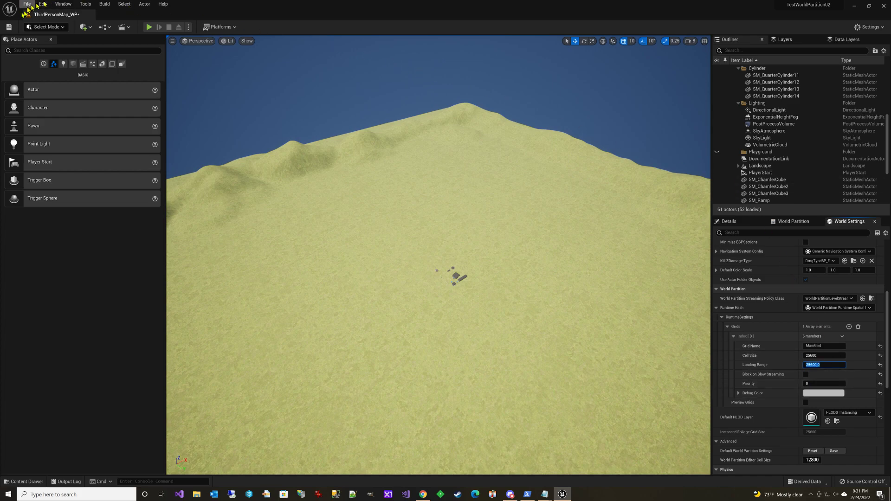
click(8, 28)
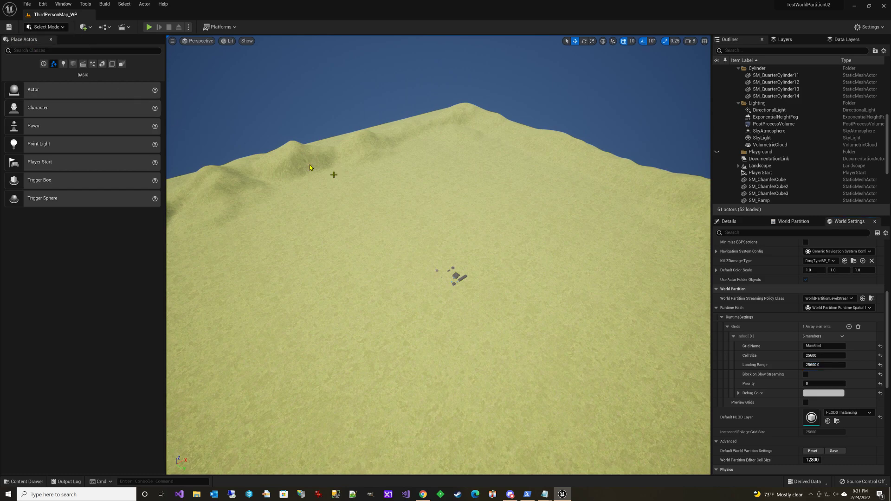
- Play the level in the viewport and eject from the character to free the camera
right_drag(677, 349, 654, 343)
key(w)
mouse_move(423, 164)
right_down()
mouse_move(413, 165)
mouse_move(424, 173)
right_up()
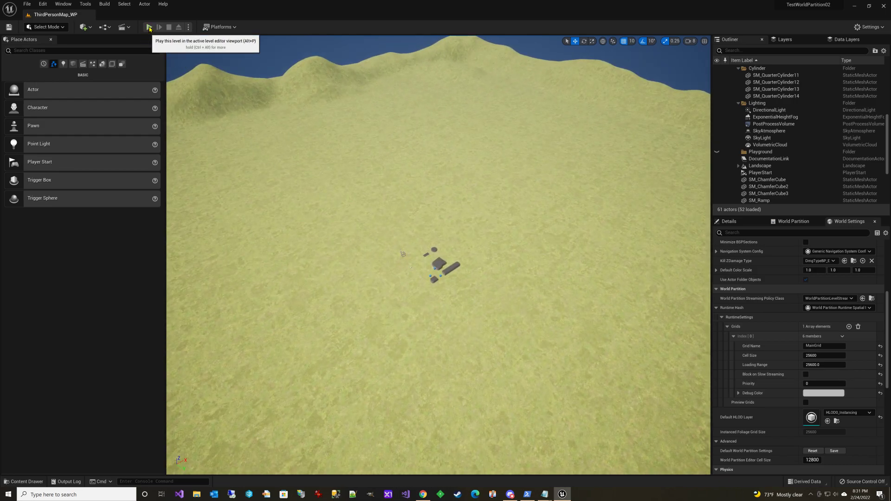
click(149, 27)
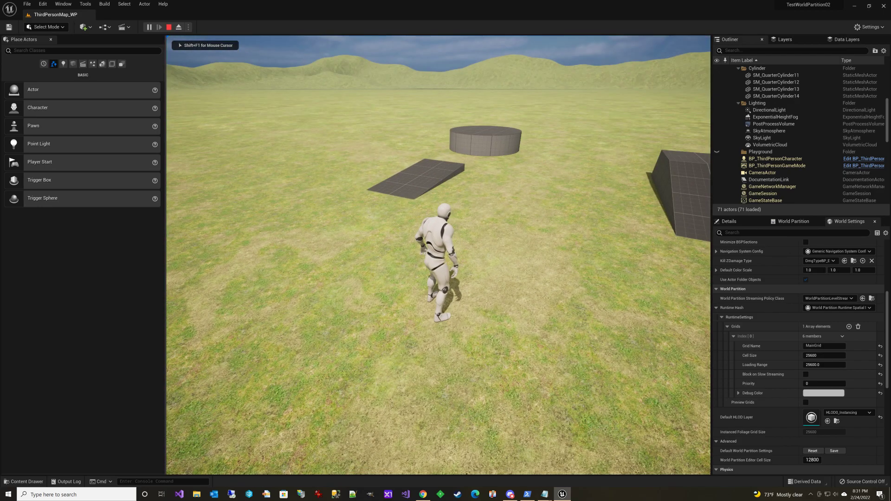
key(F8)
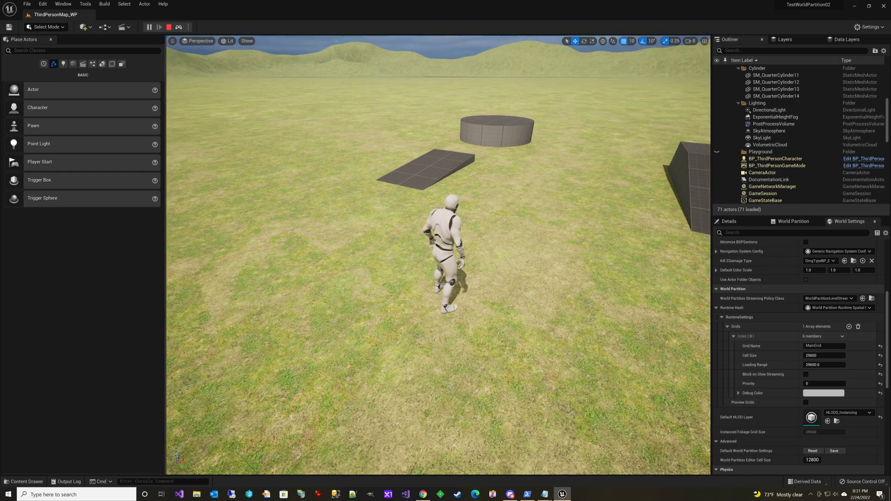